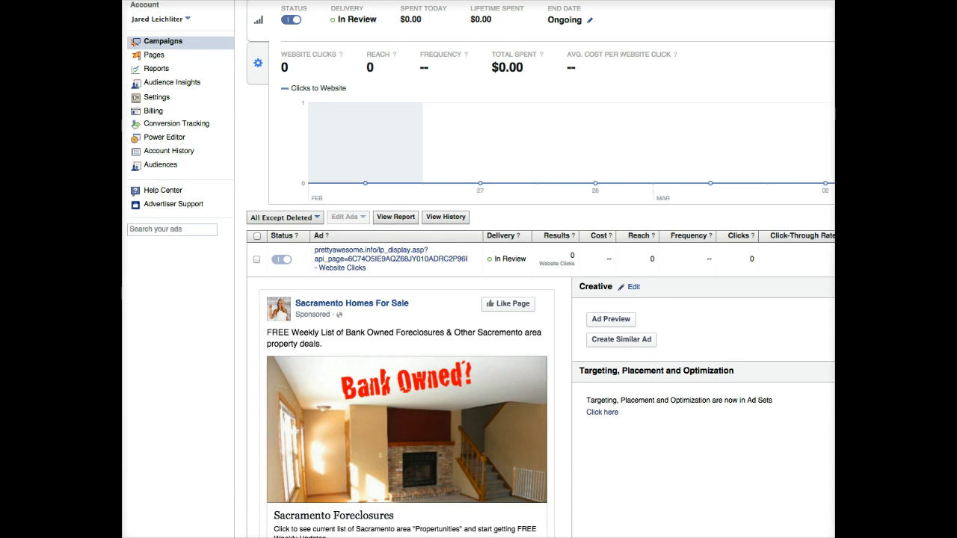
Step: Go to Audiences and choose Custom Audience from the Create Audience menu
scroll(478, 269, right, 5)
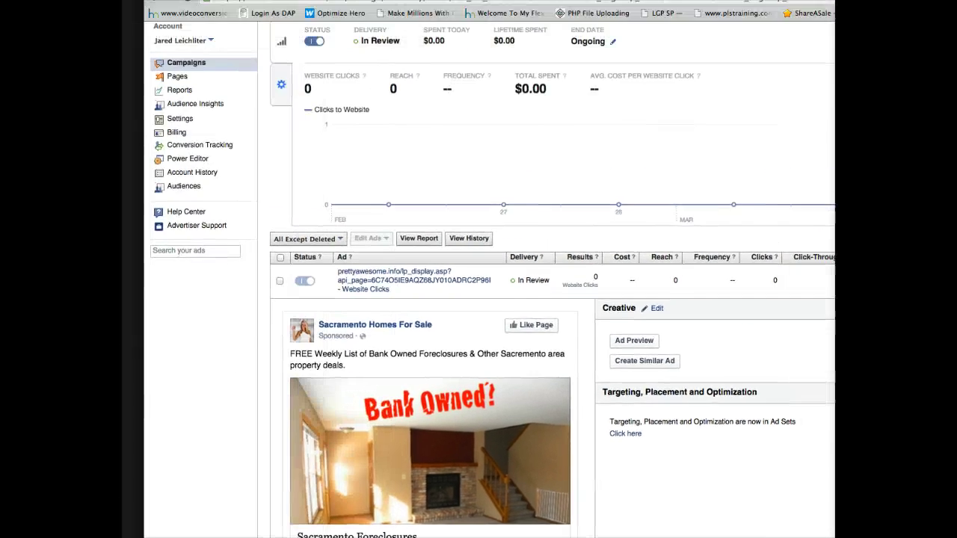
scroll(479, 269, left, 2)
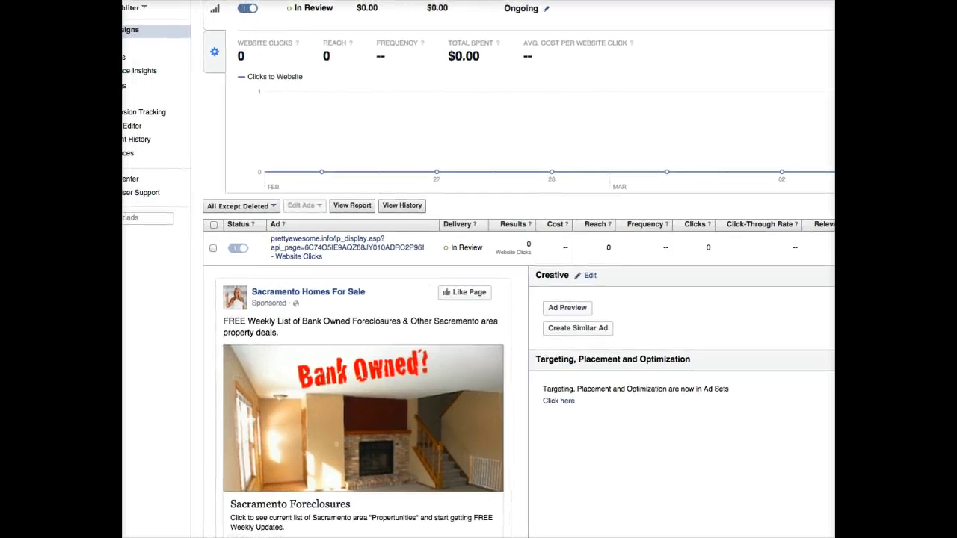
scroll(478, 269, up, 1)
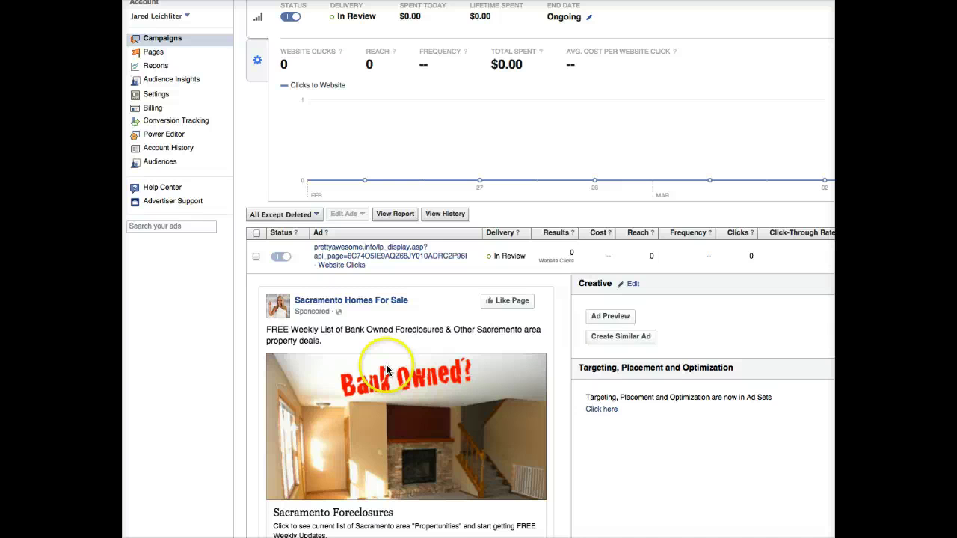
scroll(321, 124, up, 2)
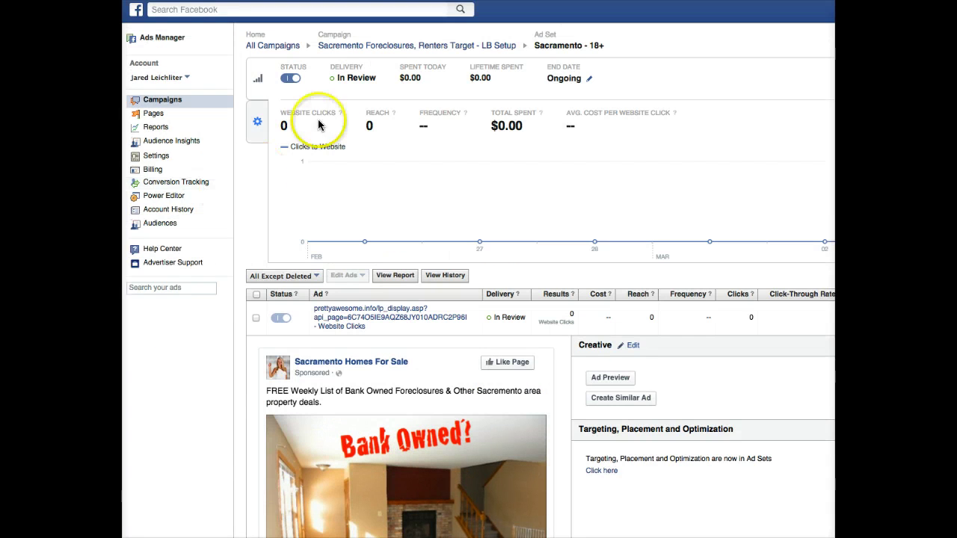
scroll(159, 213, down, 1)
click(159, 194)
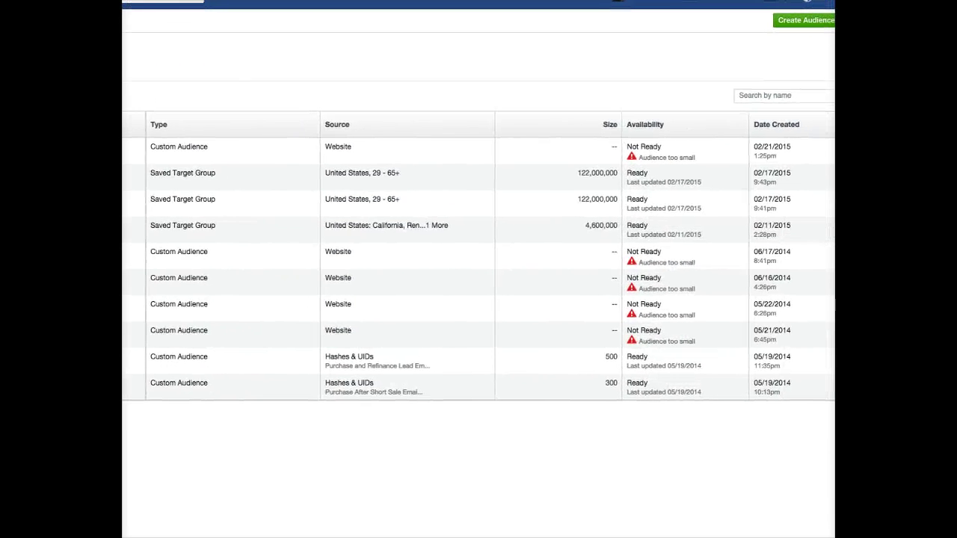
click(792, 21)
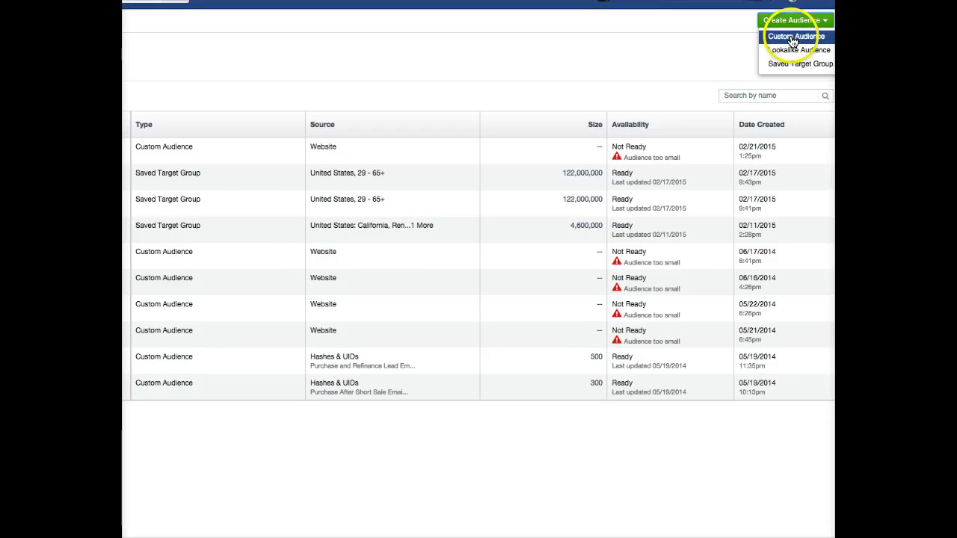
click(792, 38)
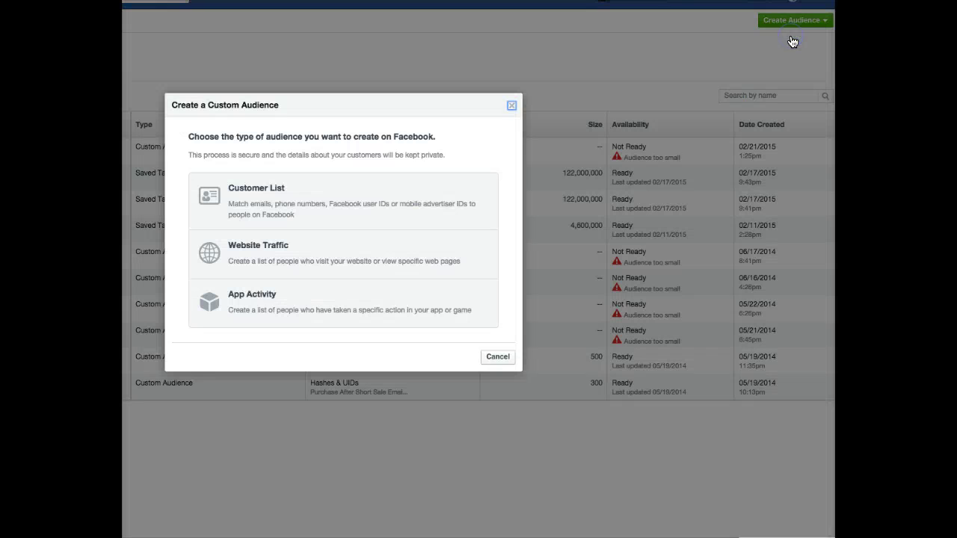
Step: Create a Website Traffic audience 'Foreclosure List Optins' keeping visitors from the last 180 days
click(247, 255)
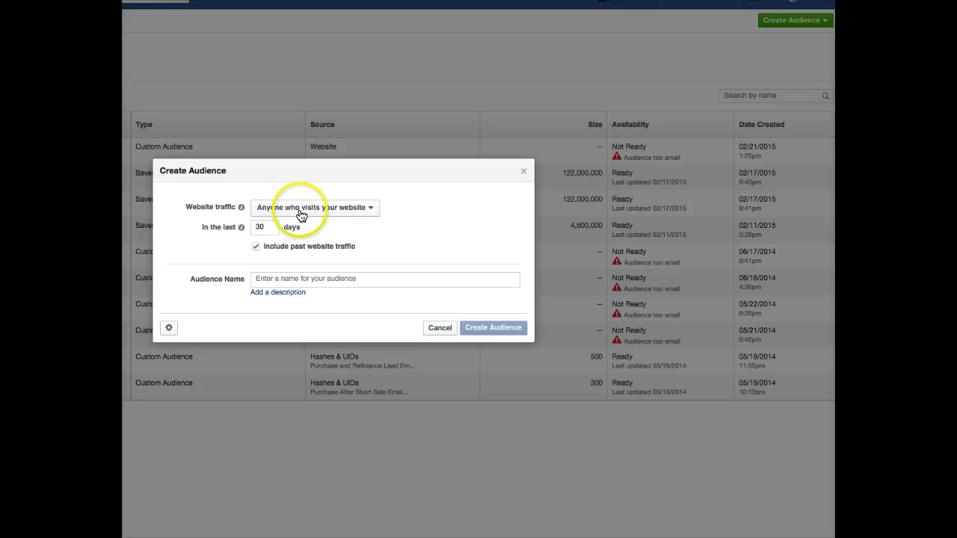
click(269, 225)
drag(270, 226, 246, 227)
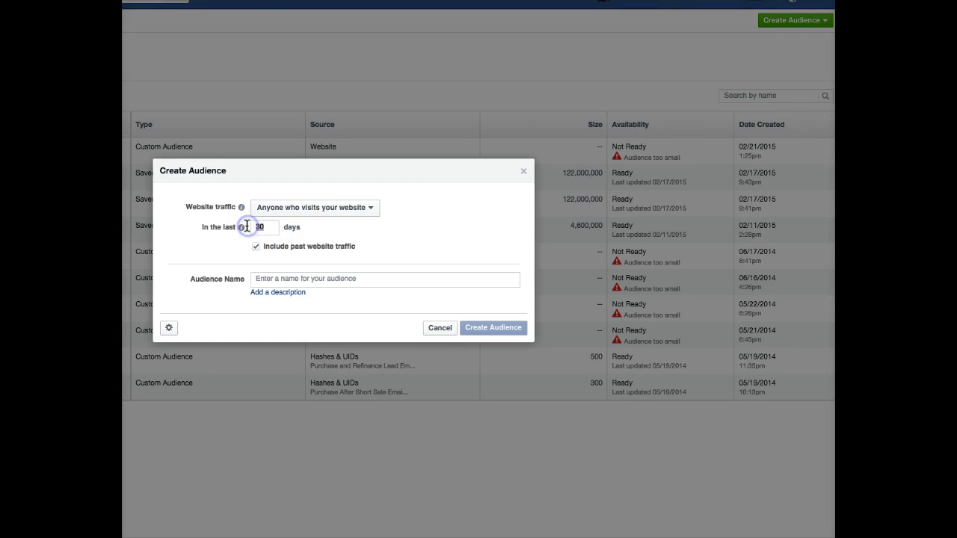
text(1)
text(365)
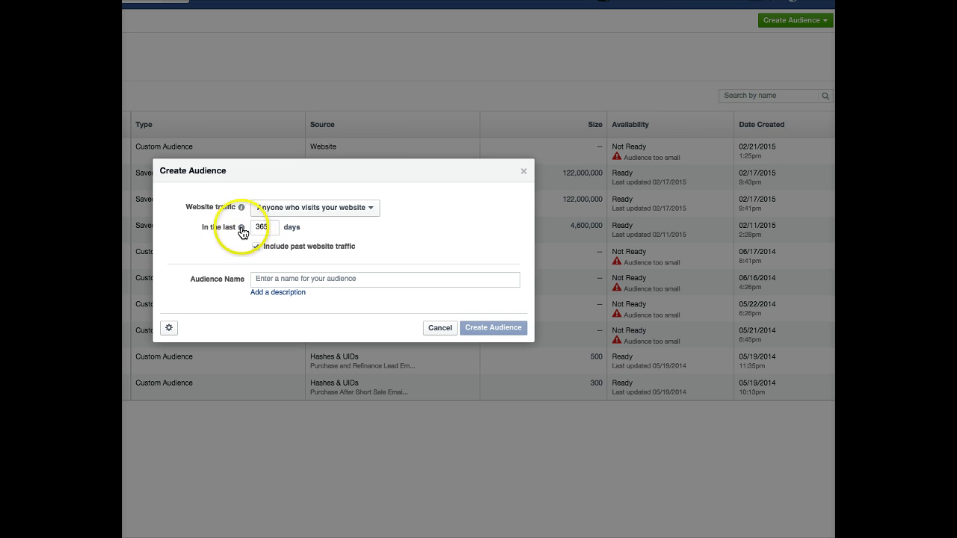
double_click(260, 227)
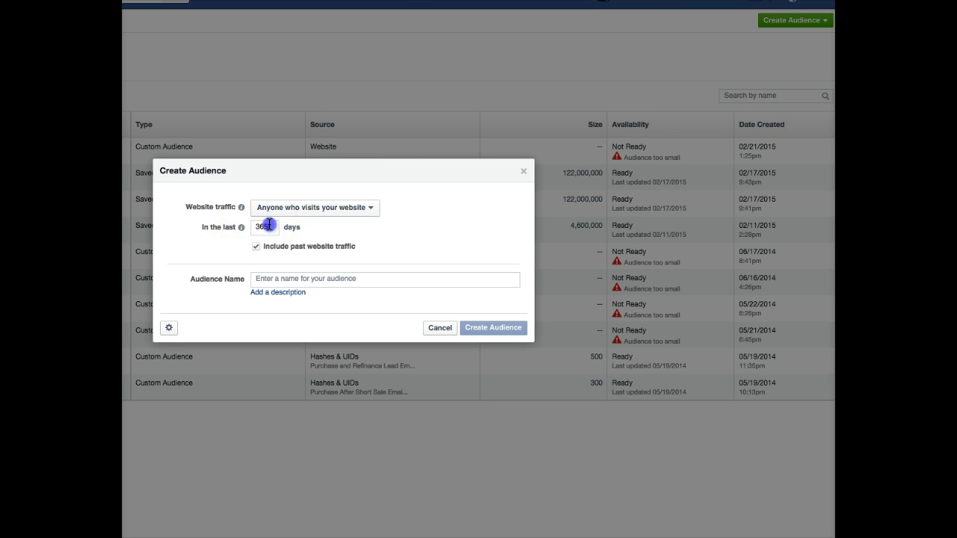
double_click(261, 227)
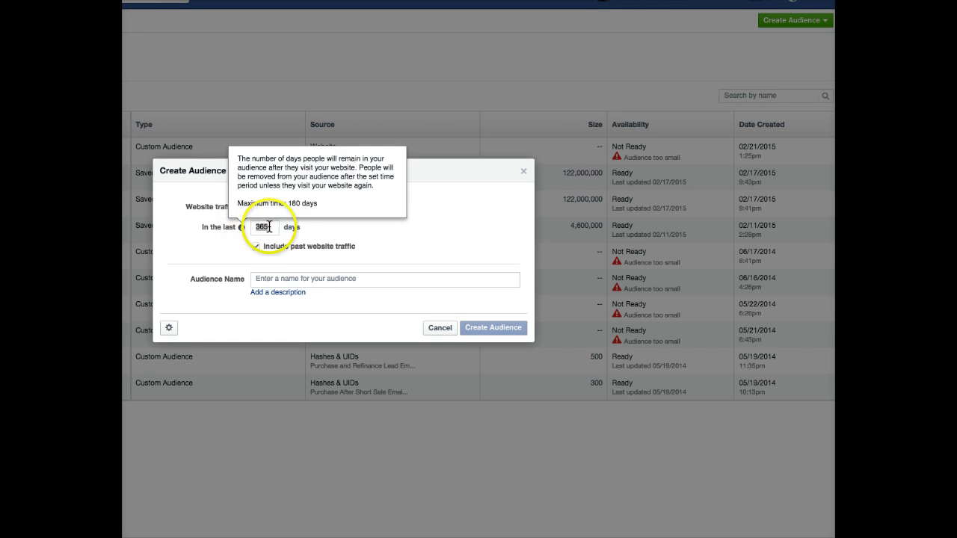
text(180)
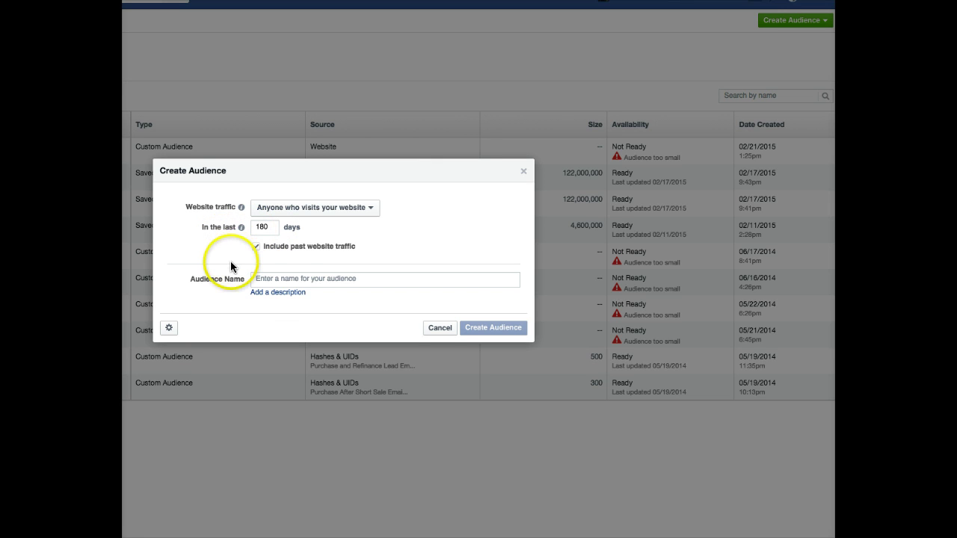
click(286, 281)
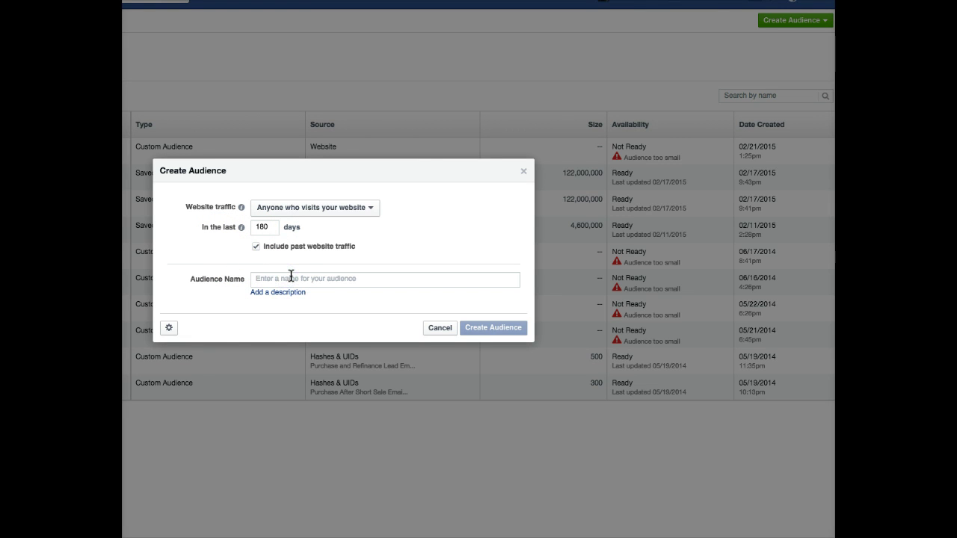
text(Foreclosure List )
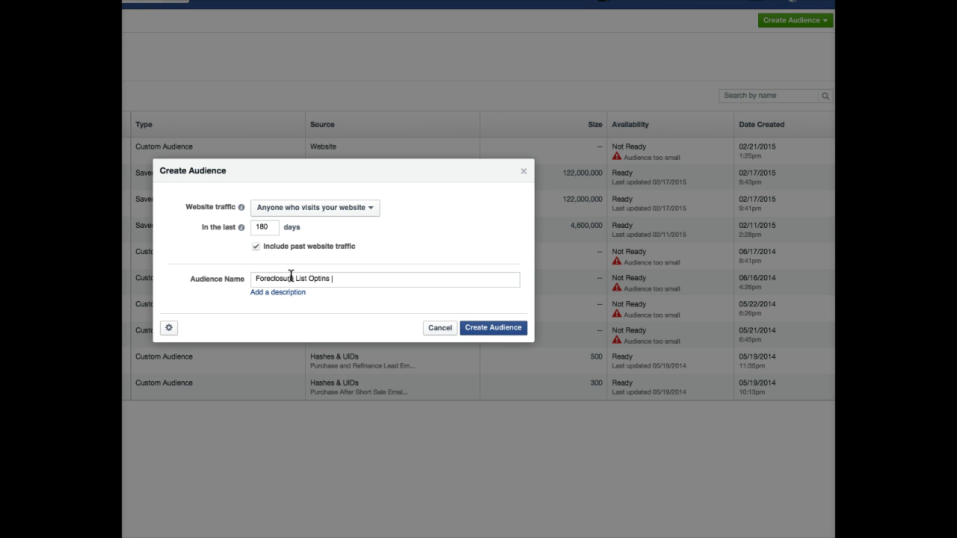
text(Optins)
click(330, 296)
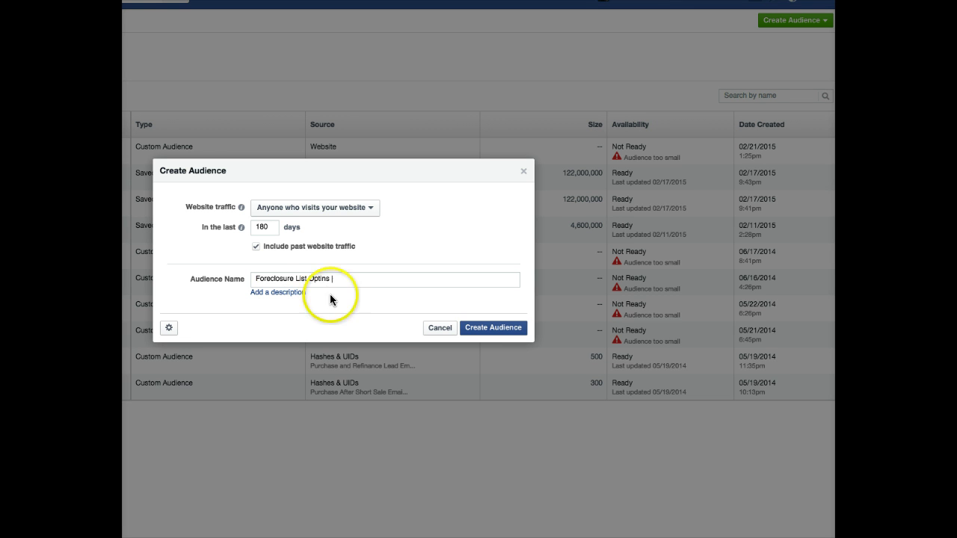
click(506, 330)
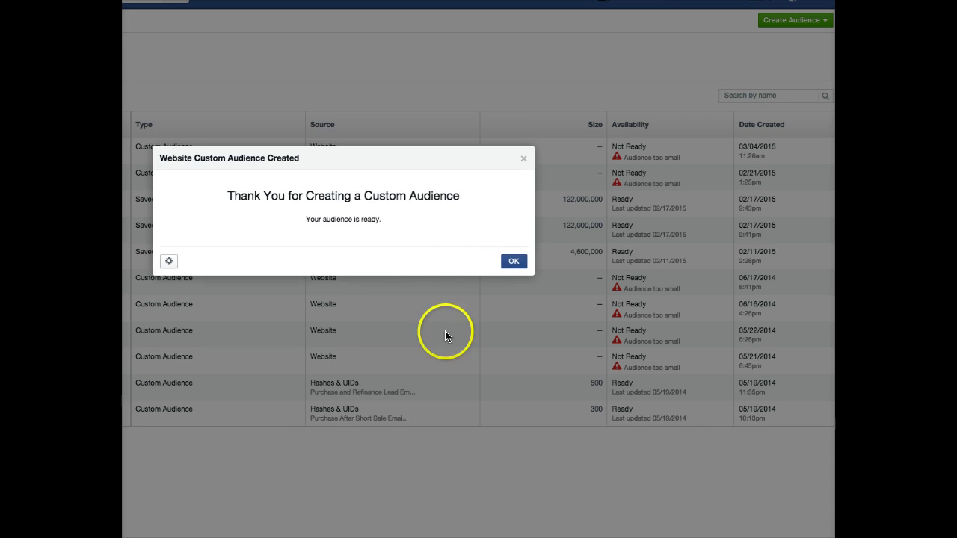
Step: Copy the Foreclosure List Optins pixel code via Actions > View Pixel, then close the dialog
click(514, 260)
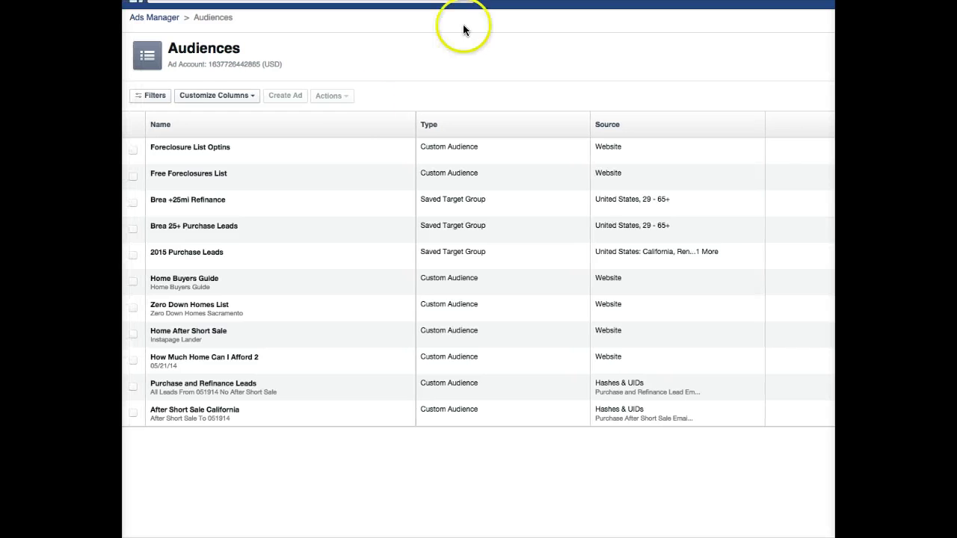
click(342, 120)
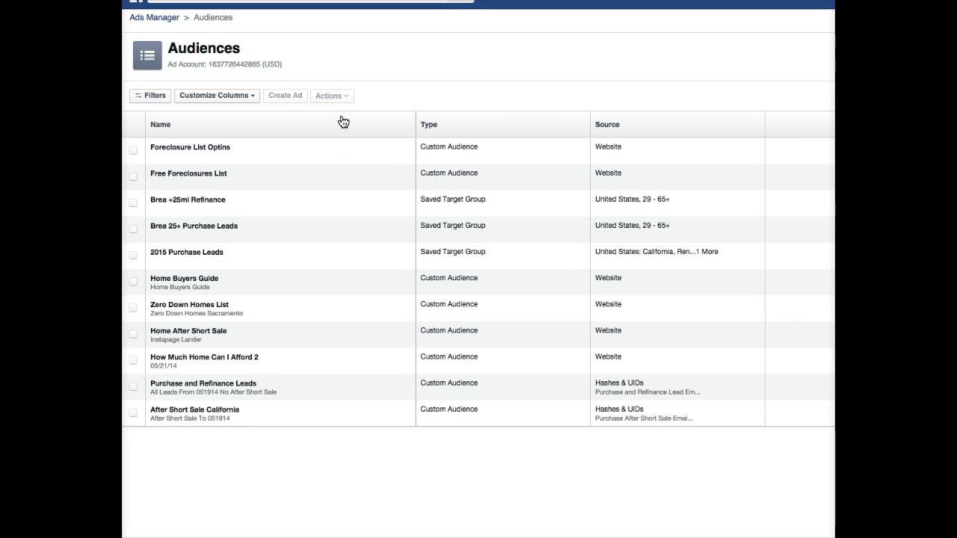
click(131, 152)
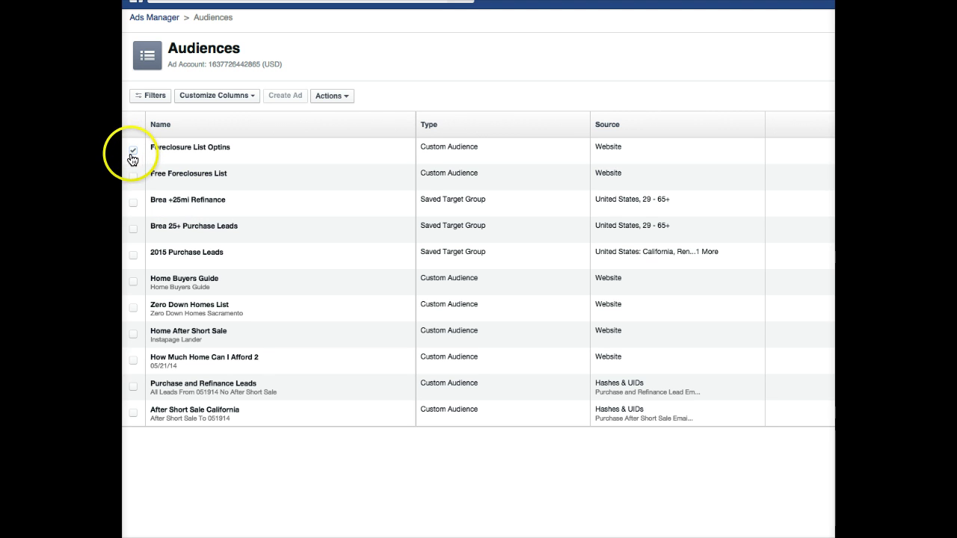
click(342, 98)
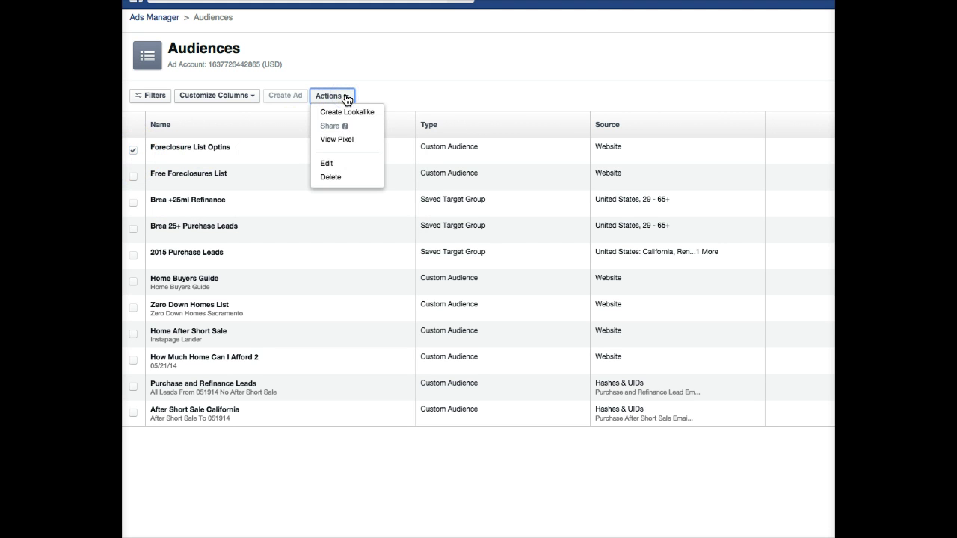
click(337, 142)
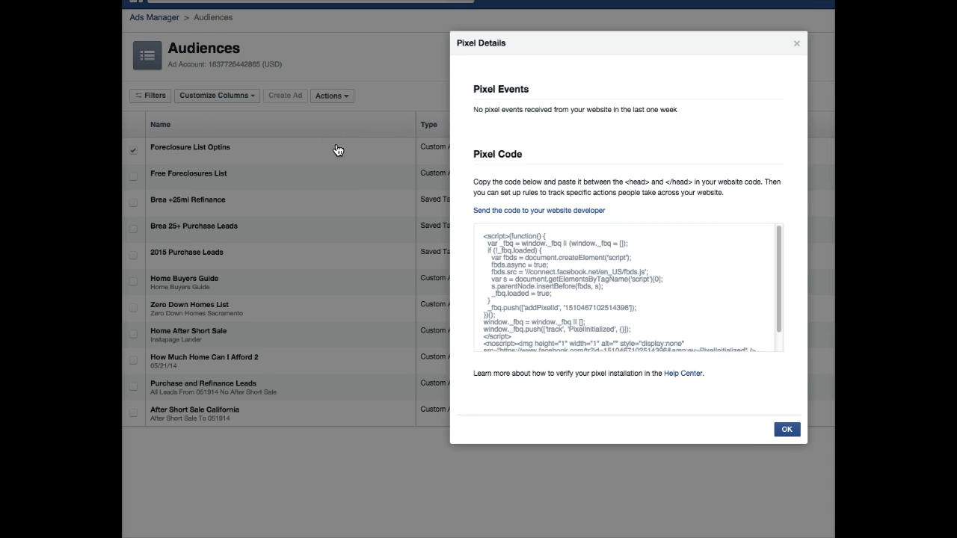
click(560, 271)
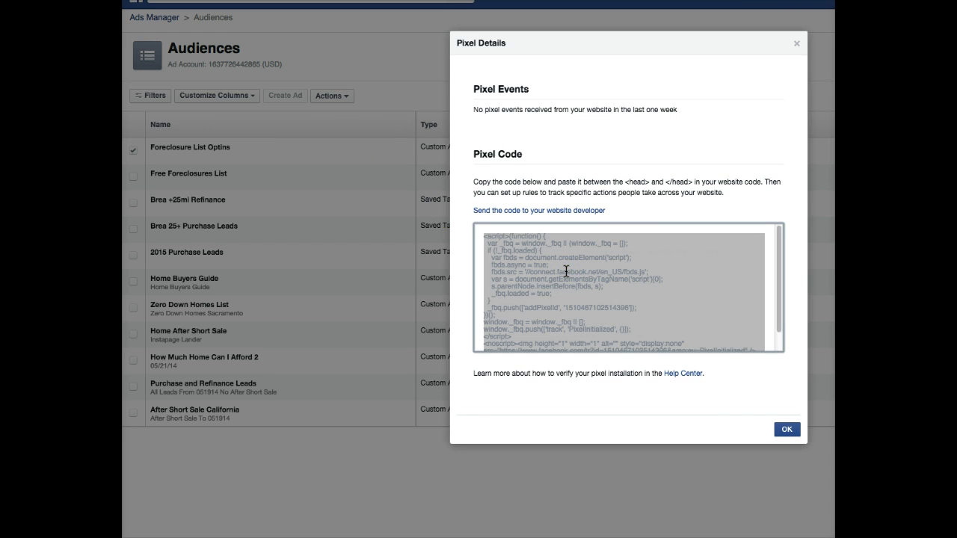
right_click(566, 271)
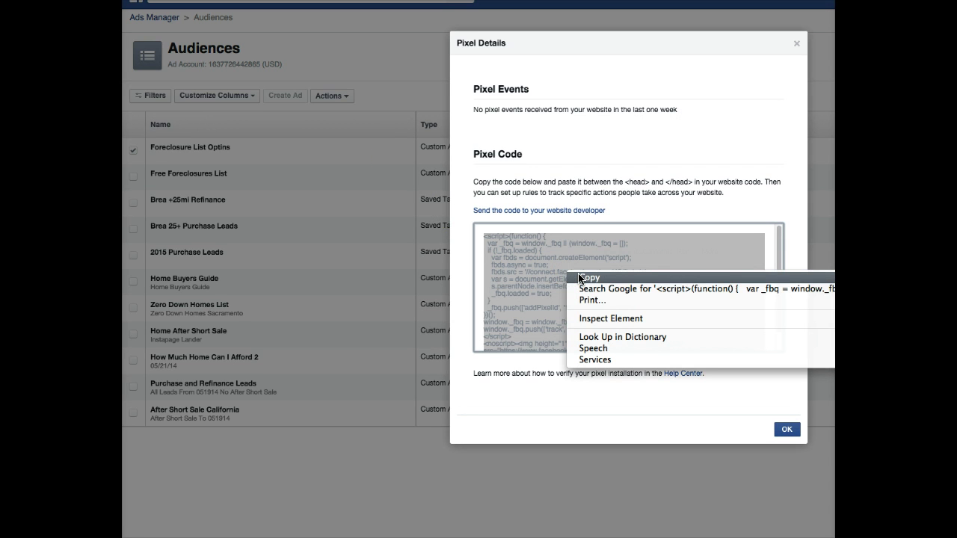
click(589, 277)
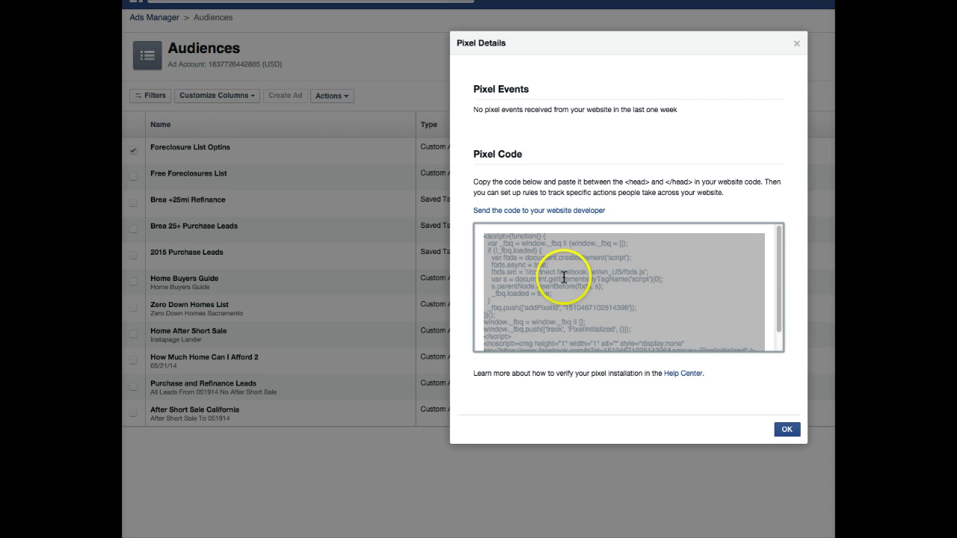
click(787, 429)
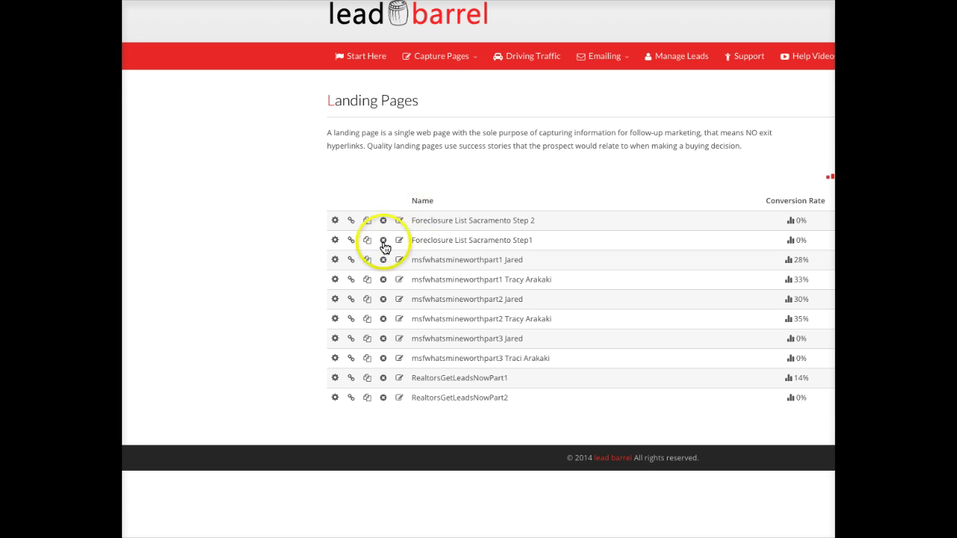
Step: Open the live Foreclosure List Sacramento Step1 page from its links, then close it
click(335, 240)
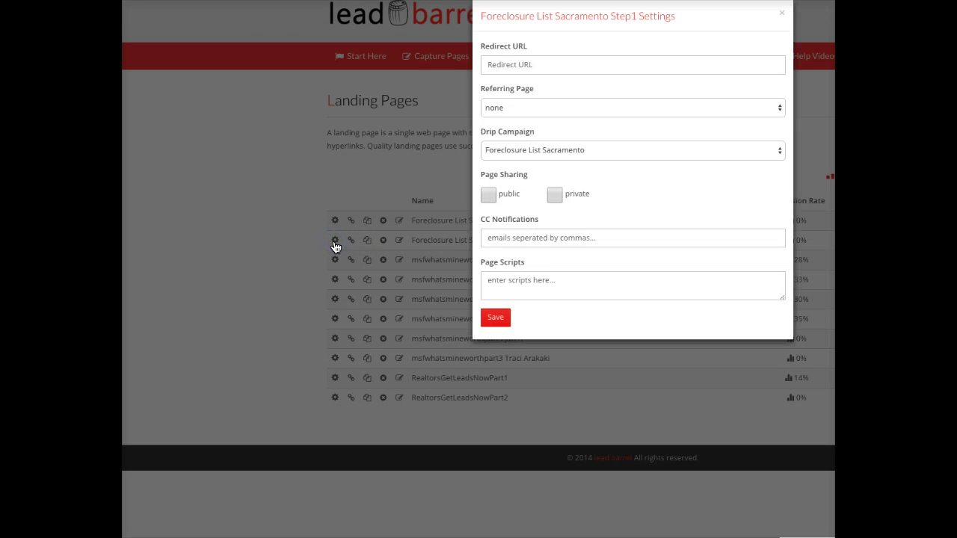
click(781, 12)
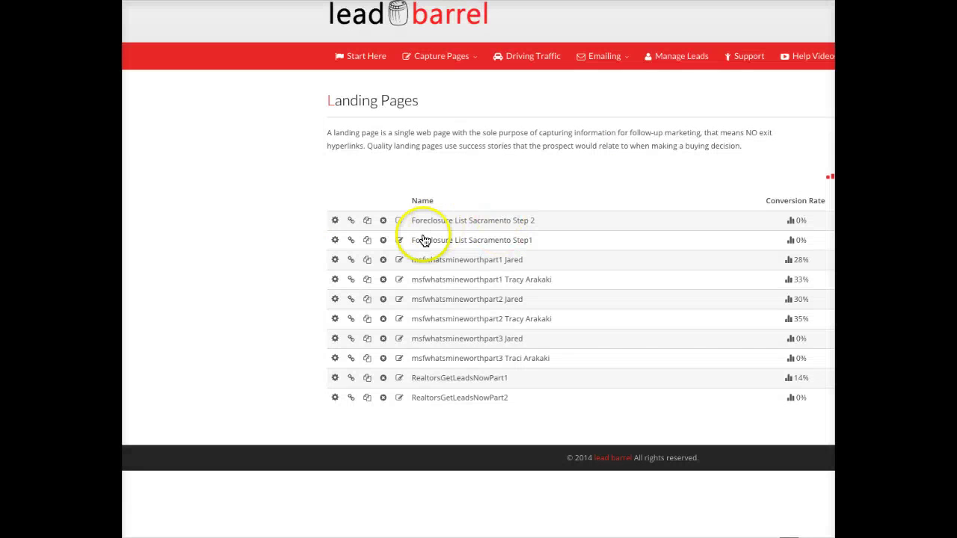
click(347, 241)
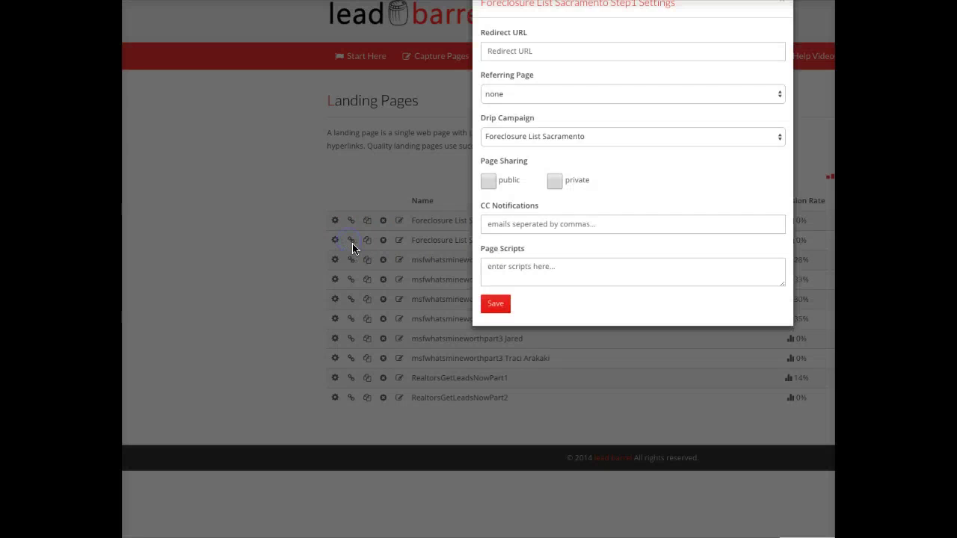
click(353, 248)
click(513, 107)
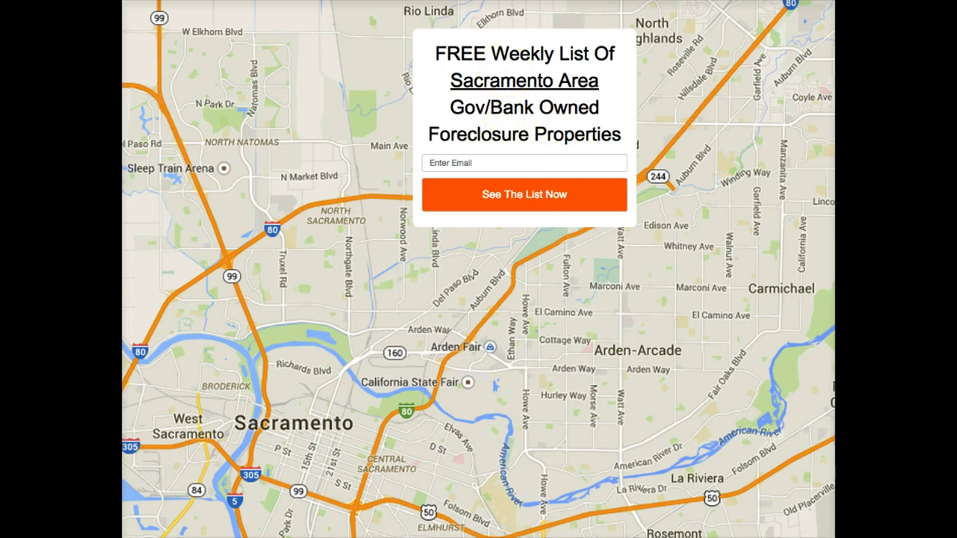
key(ctrl+w)
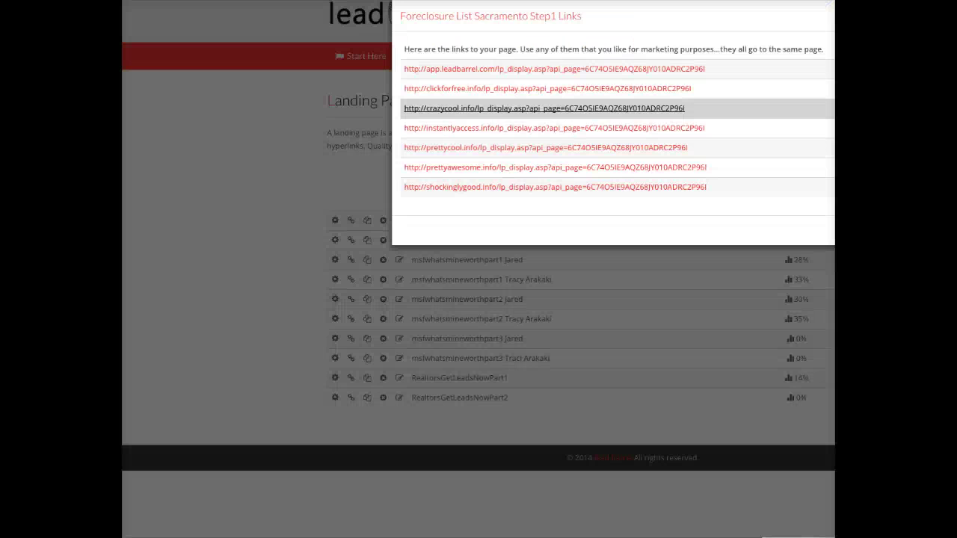
click(308, 166)
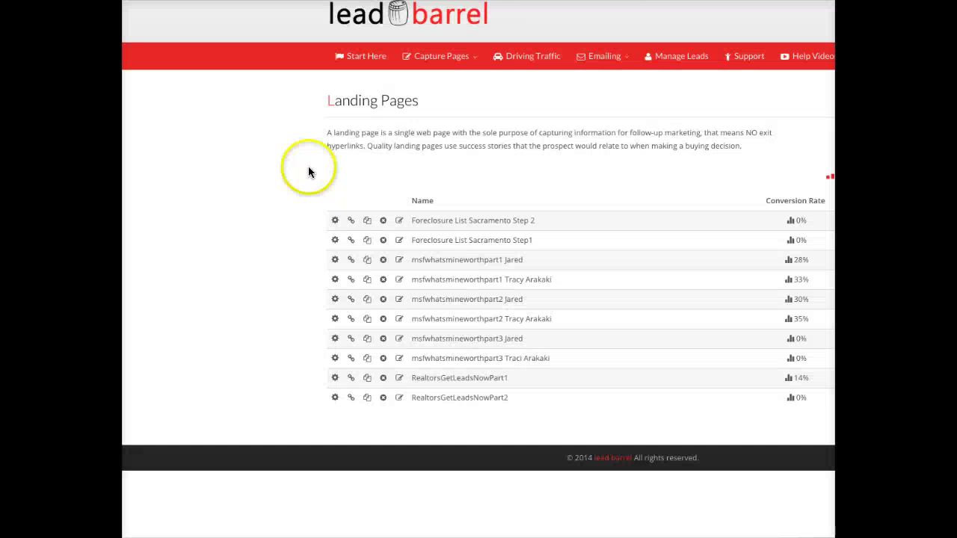
Step: Open the live Foreclosure List Sacramento Step 2 page from its links list
click(350, 220)
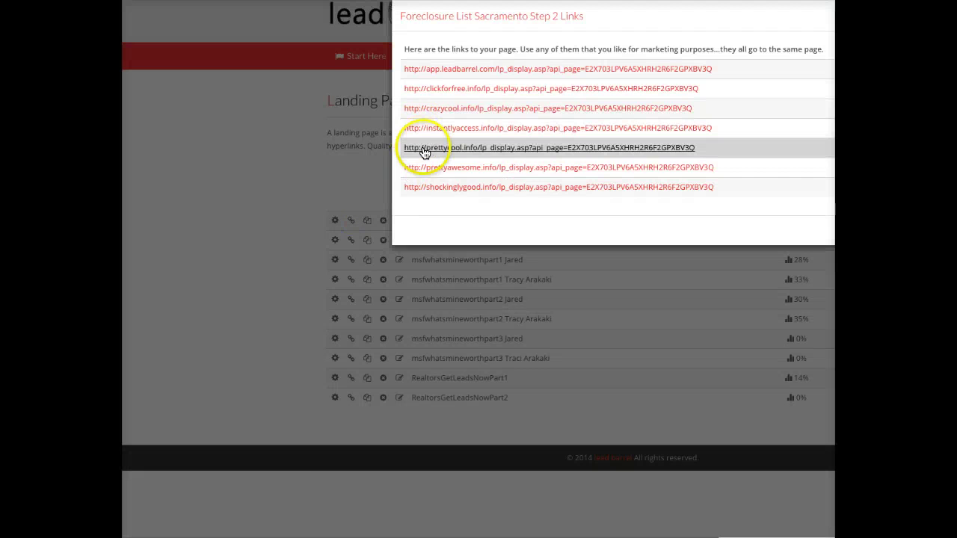
click(420, 148)
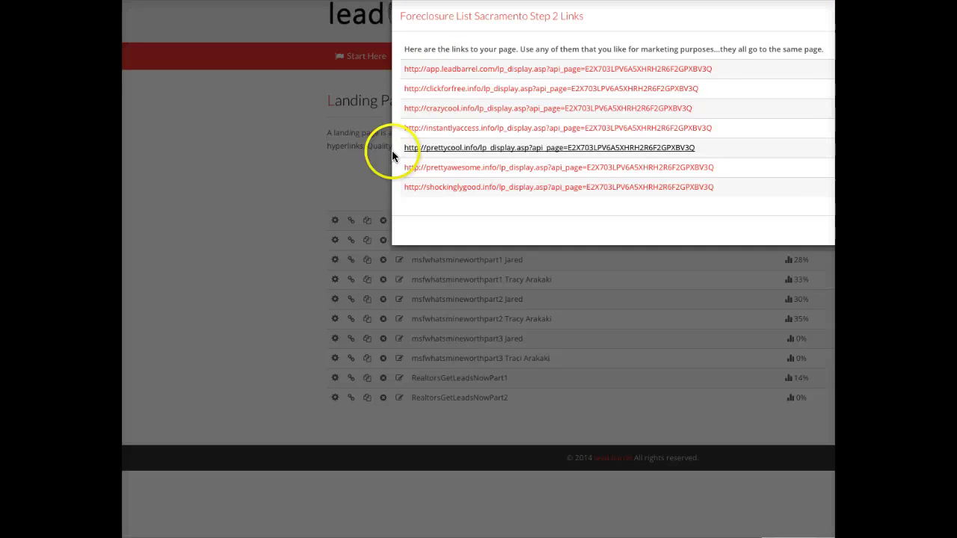
key(Escape)
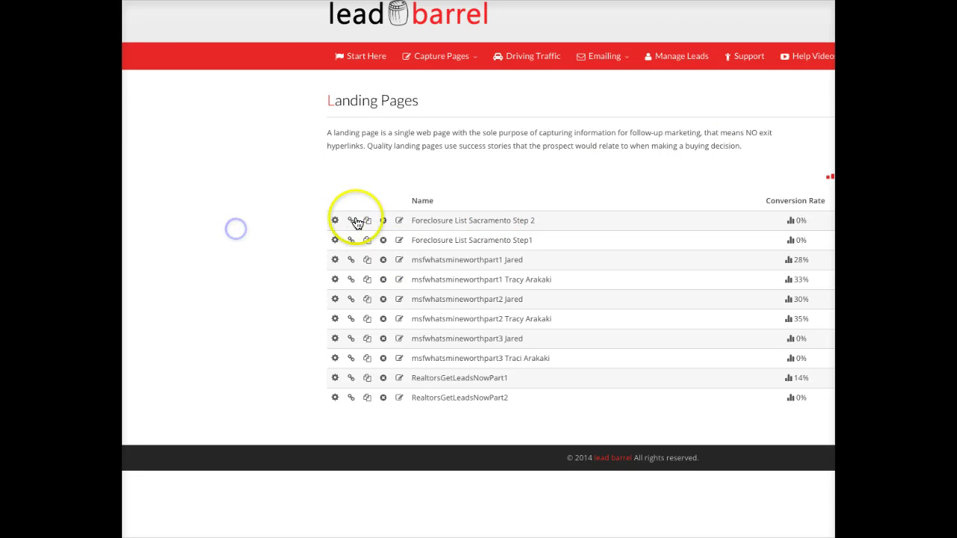
Step: Paste the Facebook pixel code into the Step 2 page's Page Scripts and save
drag(547, 227, 413, 228)
click(414, 226)
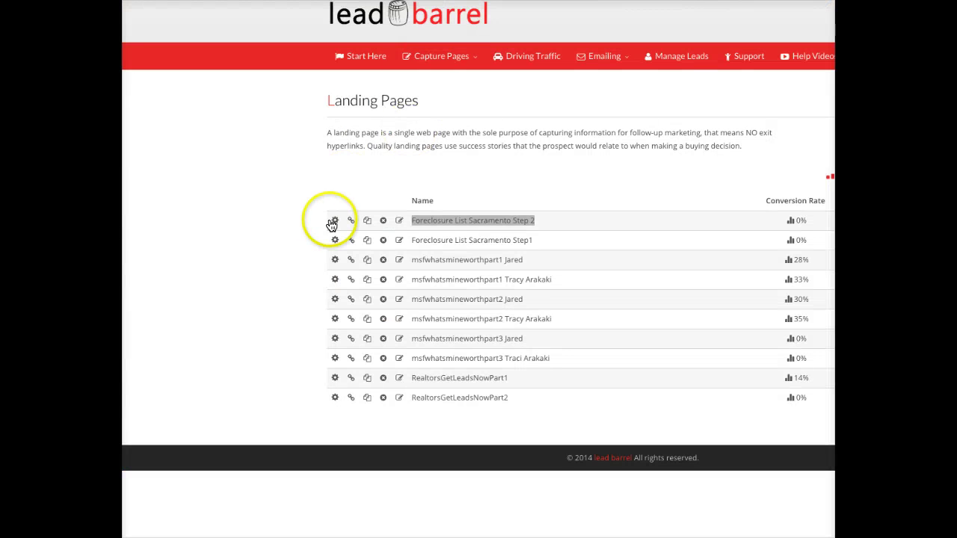
click(335, 220)
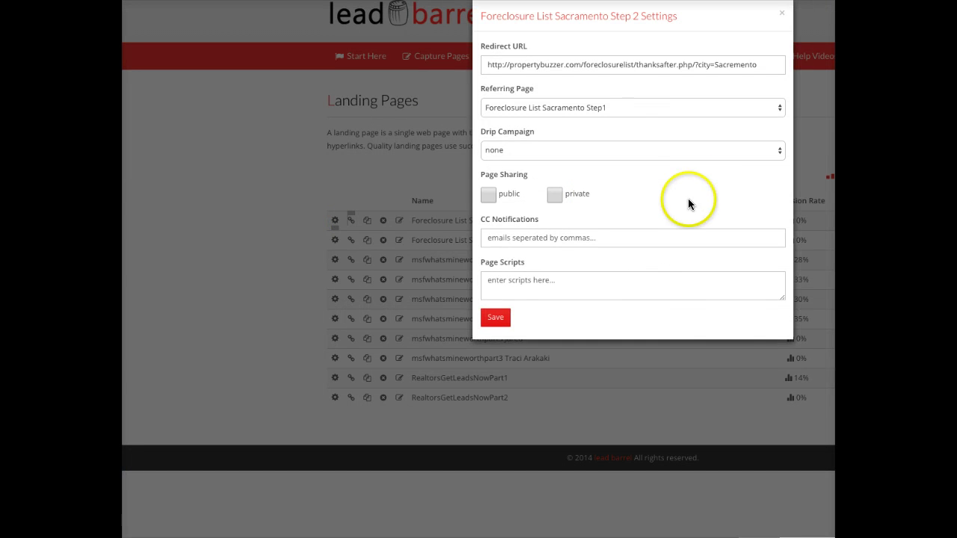
drag(783, 298, 769, 359)
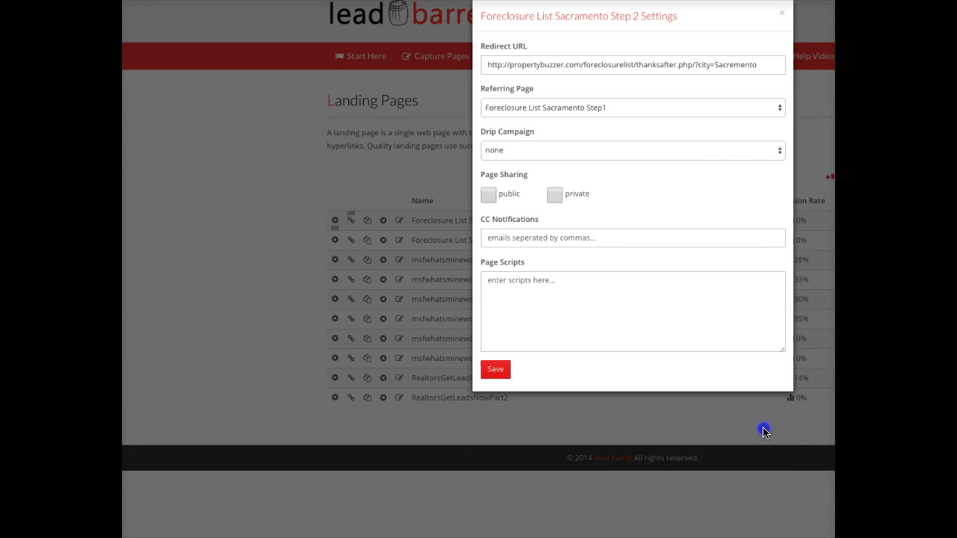
drag(763, 431, 765, 466)
click(551, 289)
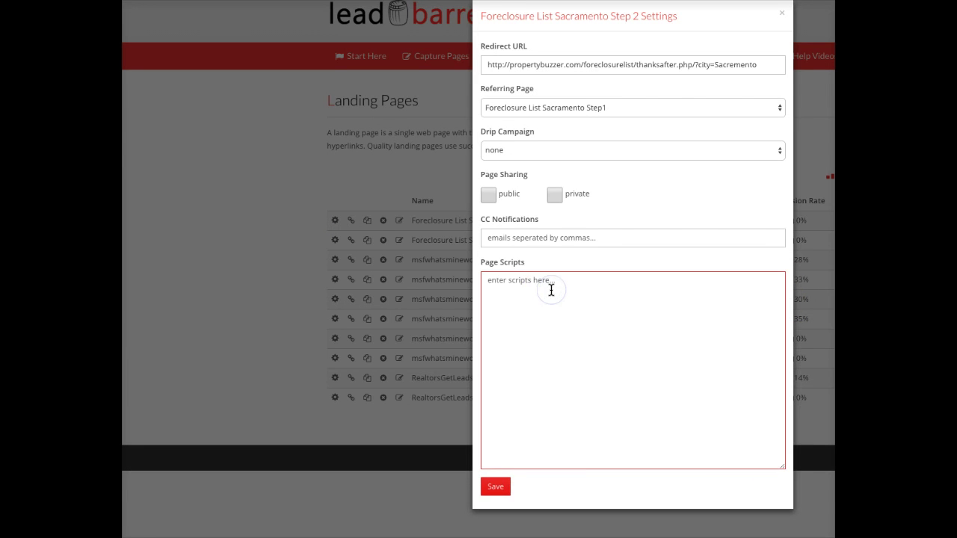
key(ctrl+v)
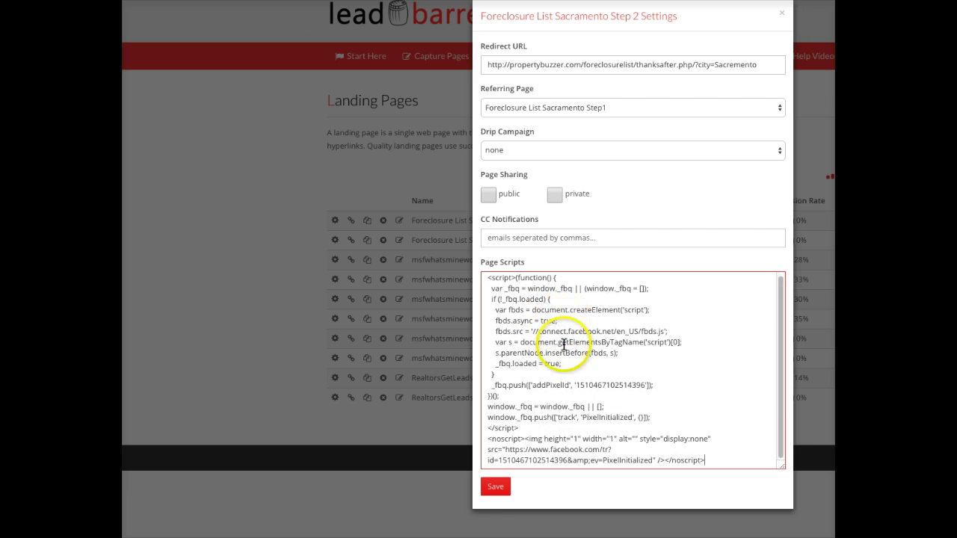
click(493, 489)
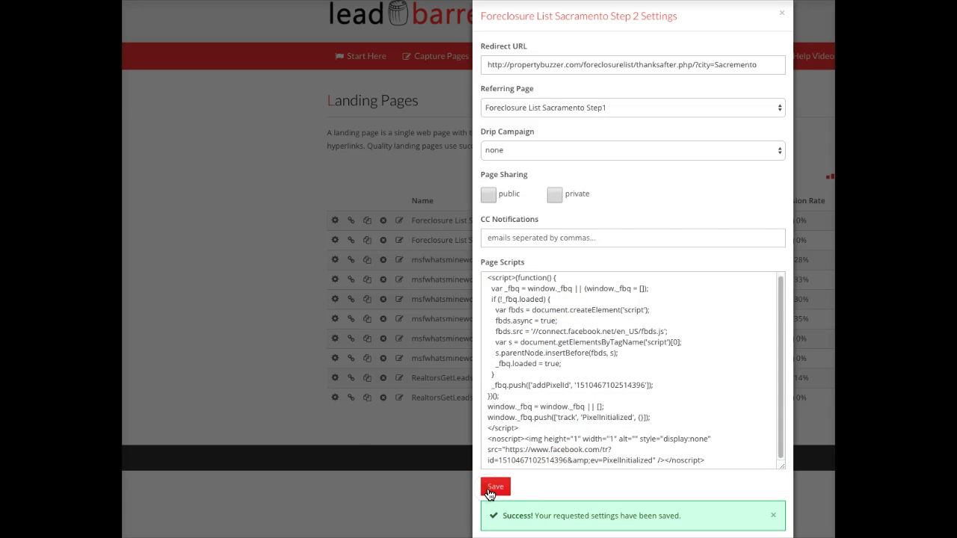
click(249, 294)
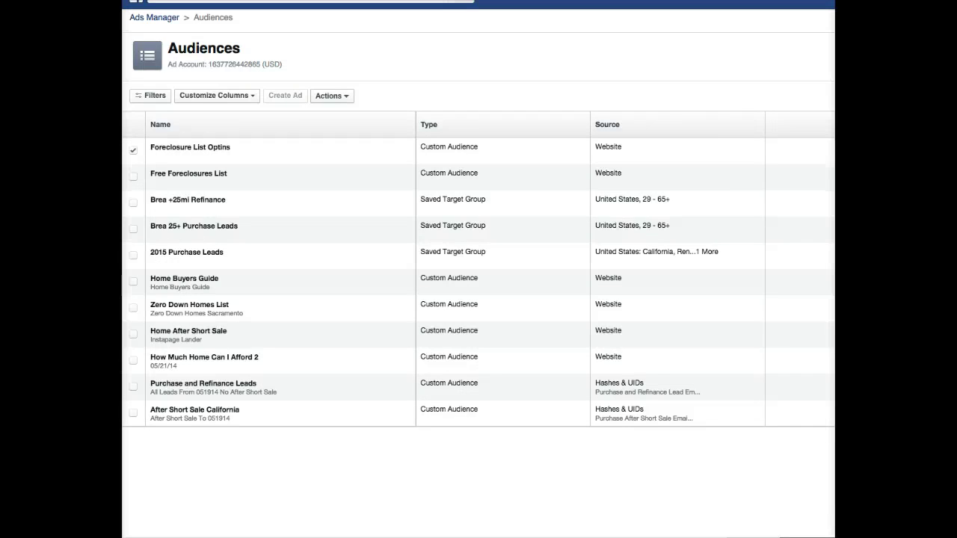
scroll(478, 269, right, 6)
scroll(478, 269, left, 3)
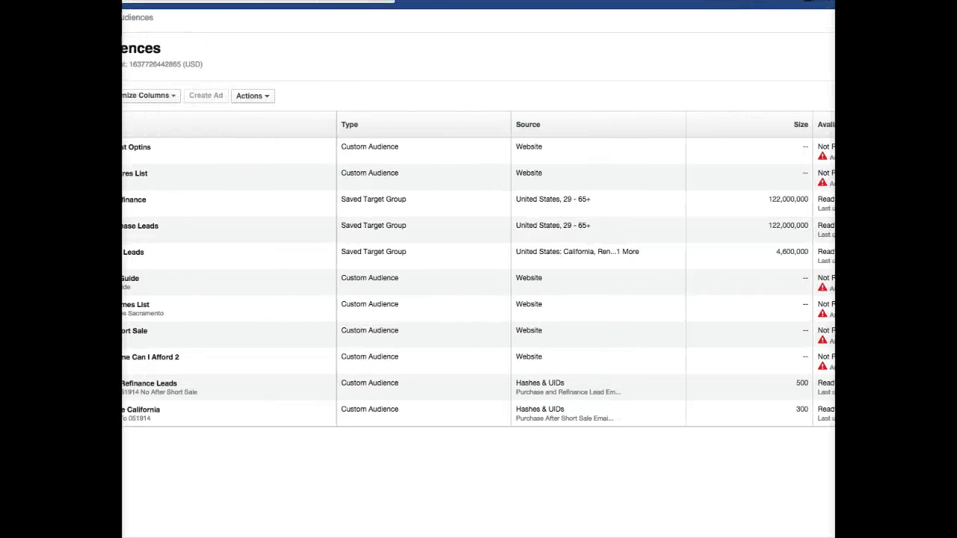
scroll(478, 269, left, 3)
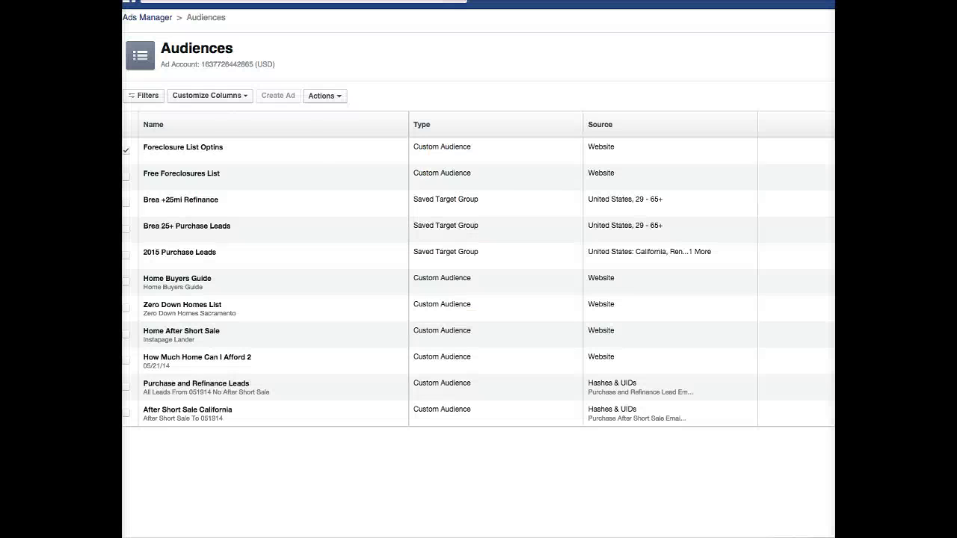
mouse_move(202, 144)
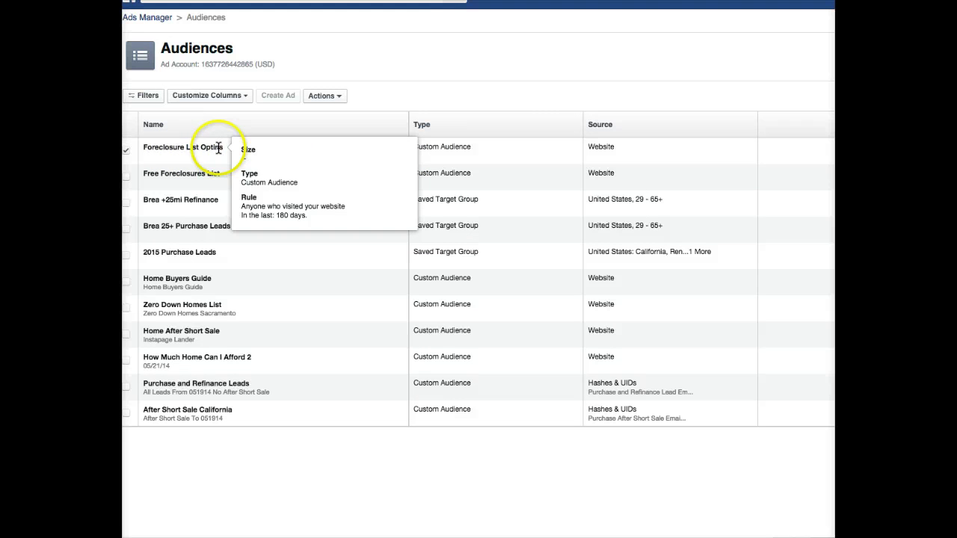
drag(219, 148, 142, 147)
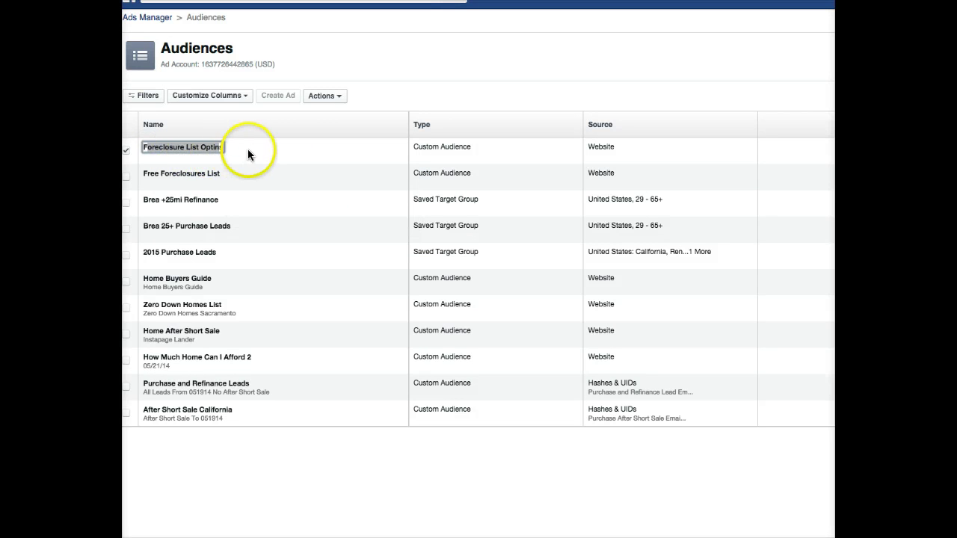
click(245, 150)
mouse_move(202, 142)
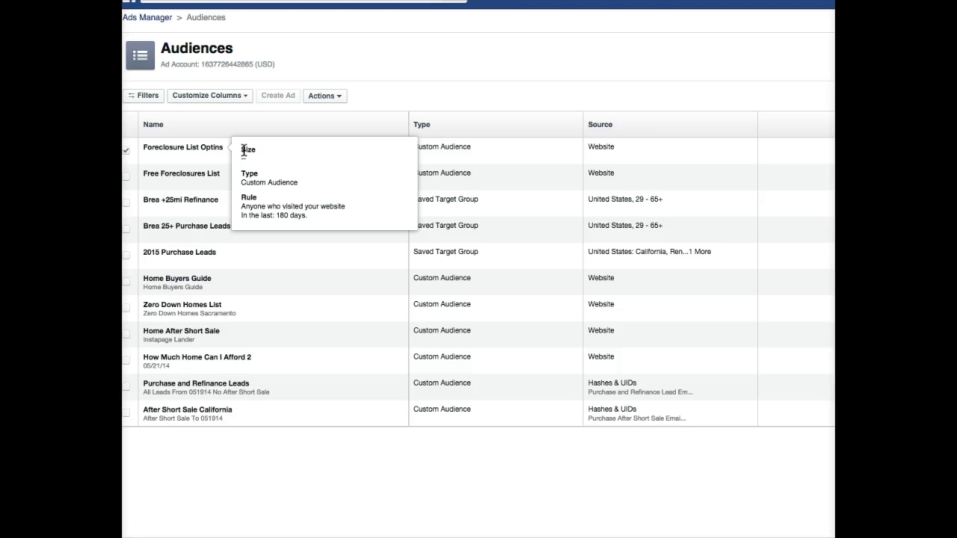
click(246, 157)
click(474, 67)
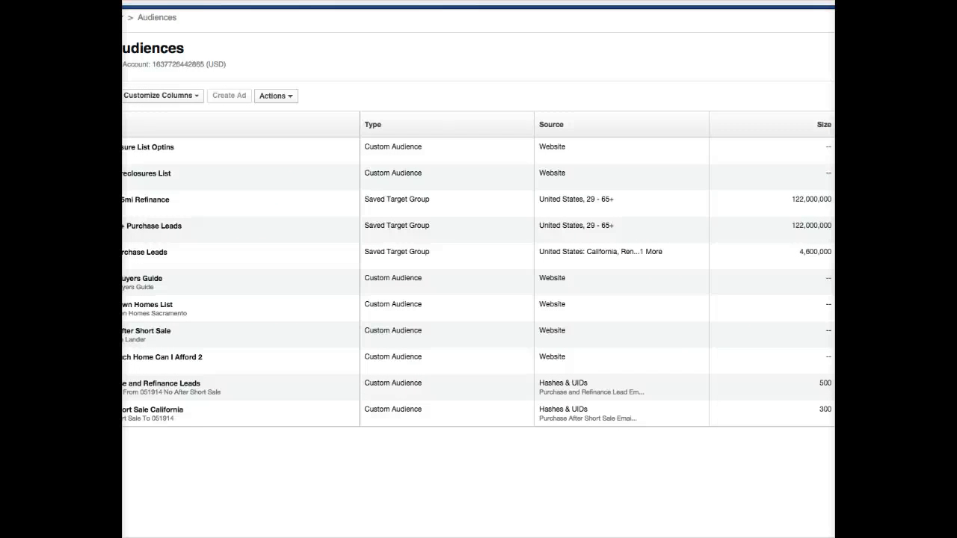
text(manage)
key(Return)
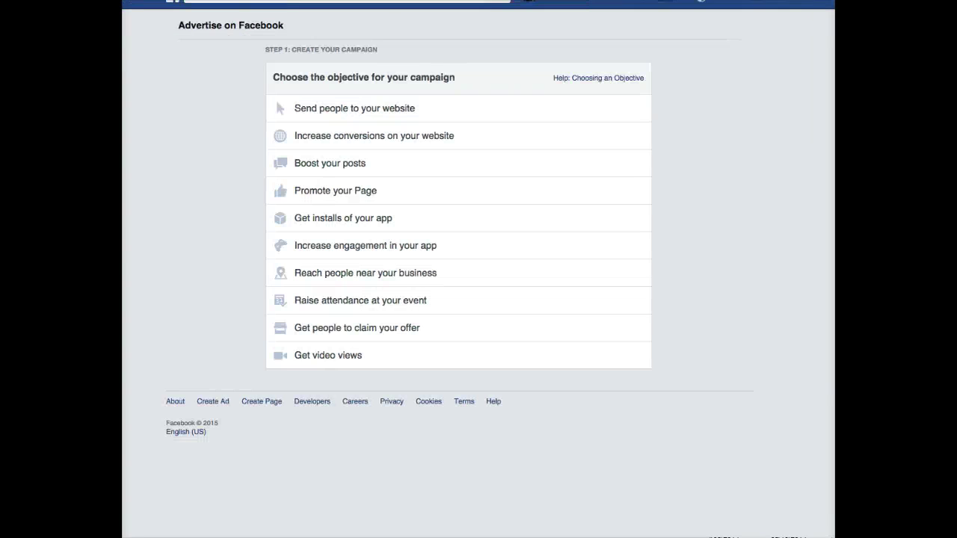
Step: Choose the Promote your Page objective for the Mortgage Wholesale Network page
mouse_move(316, 119)
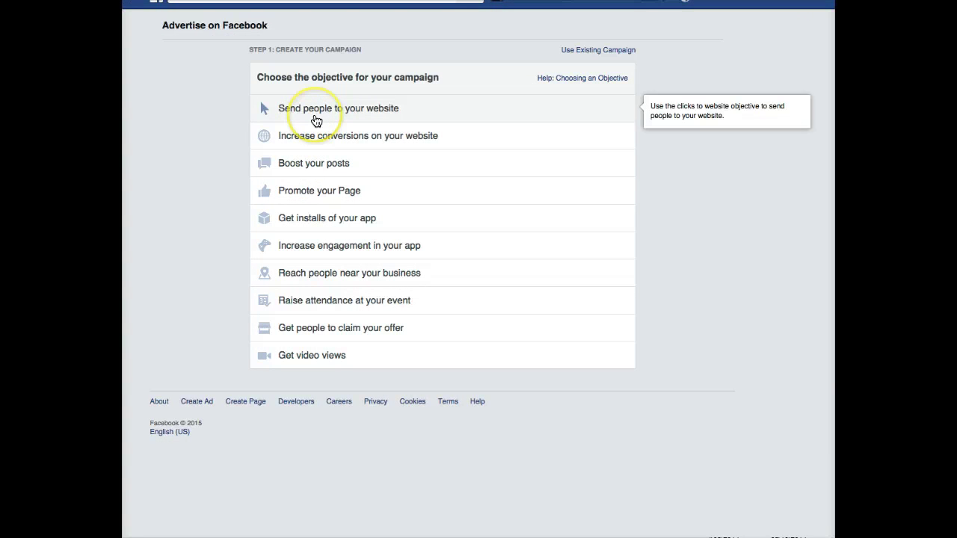
click(315, 116)
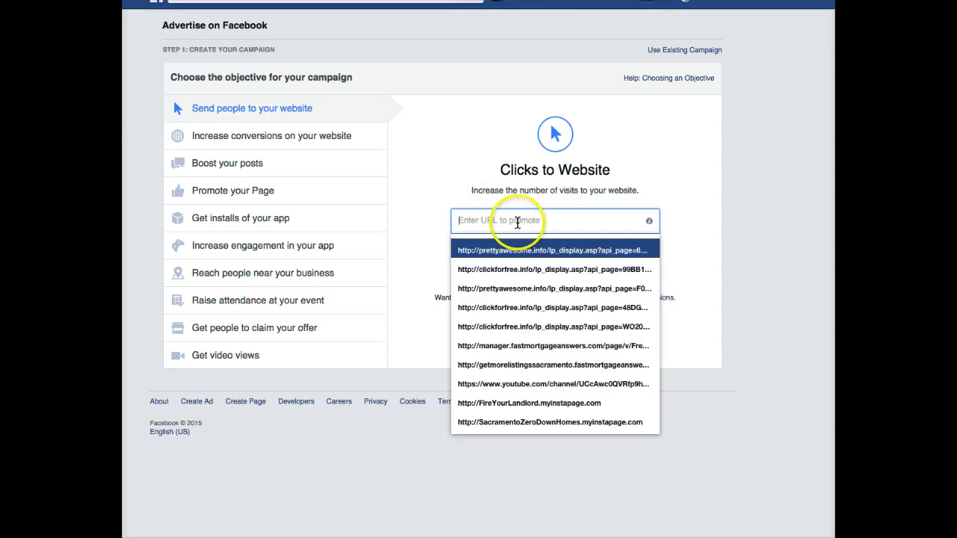
mouse_move(177, 190)
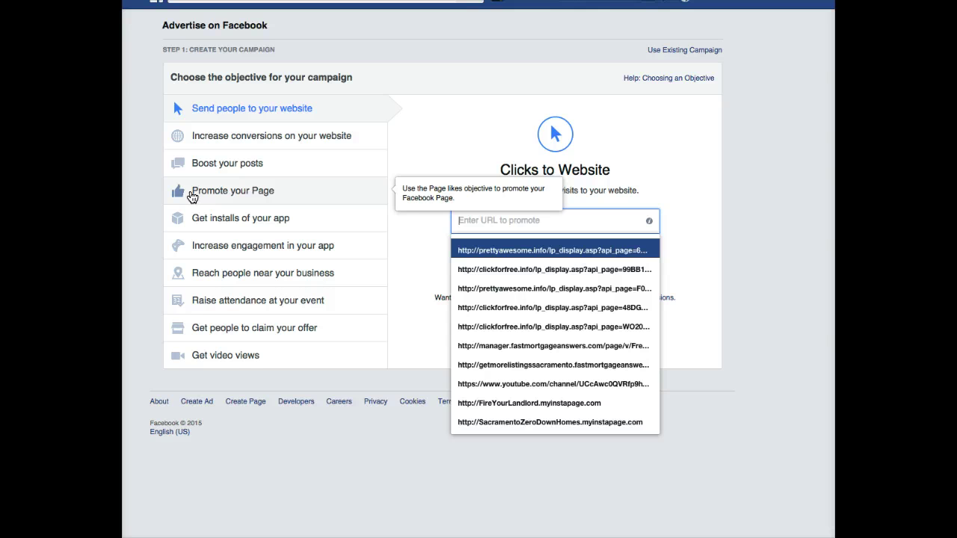
click(192, 196)
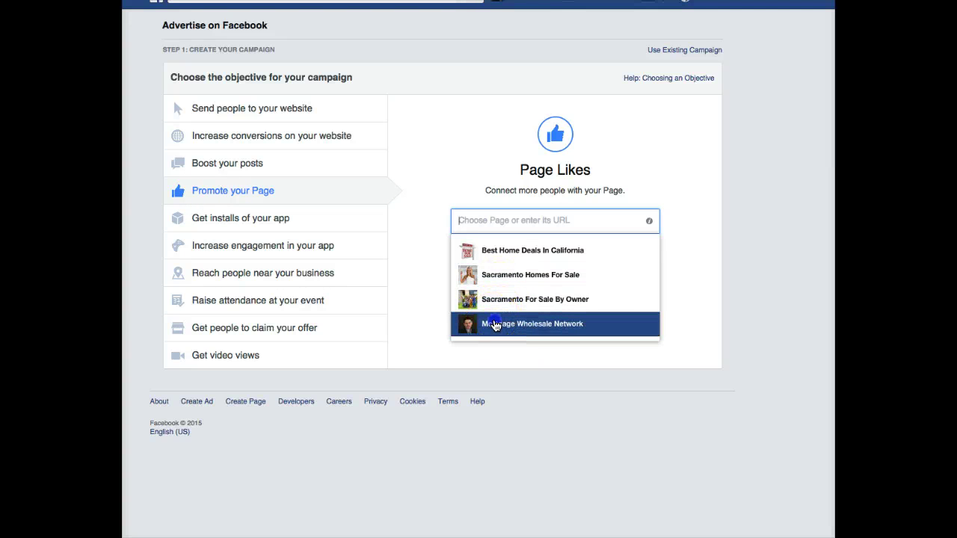
click(494, 324)
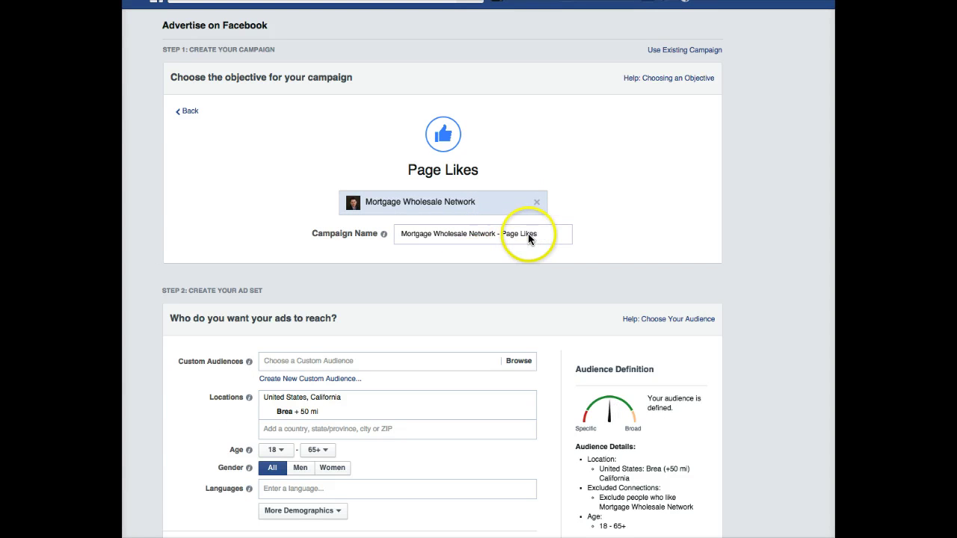
Step: Change the end of the campaign name to 'targeting'
drag(527, 233, 498, 234)
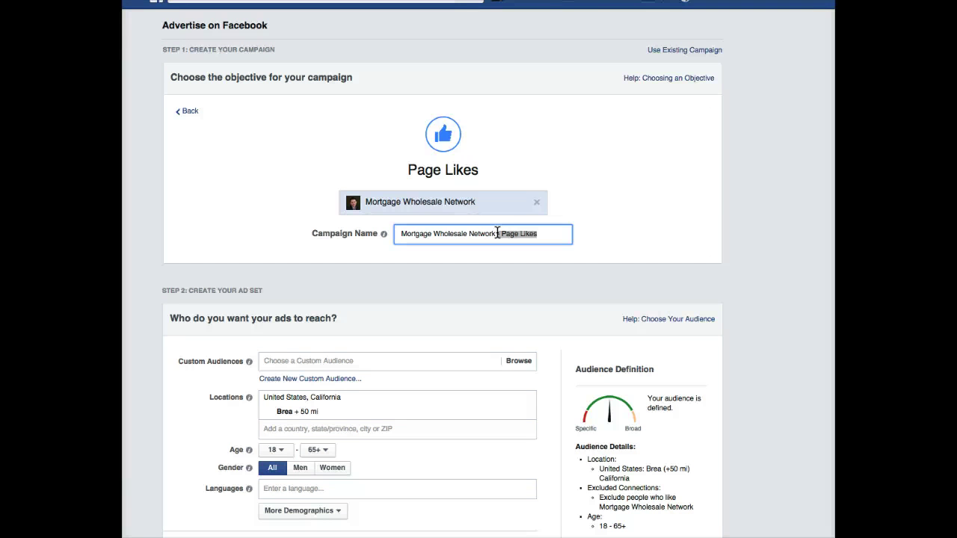
key(BackSpace)
text(target)
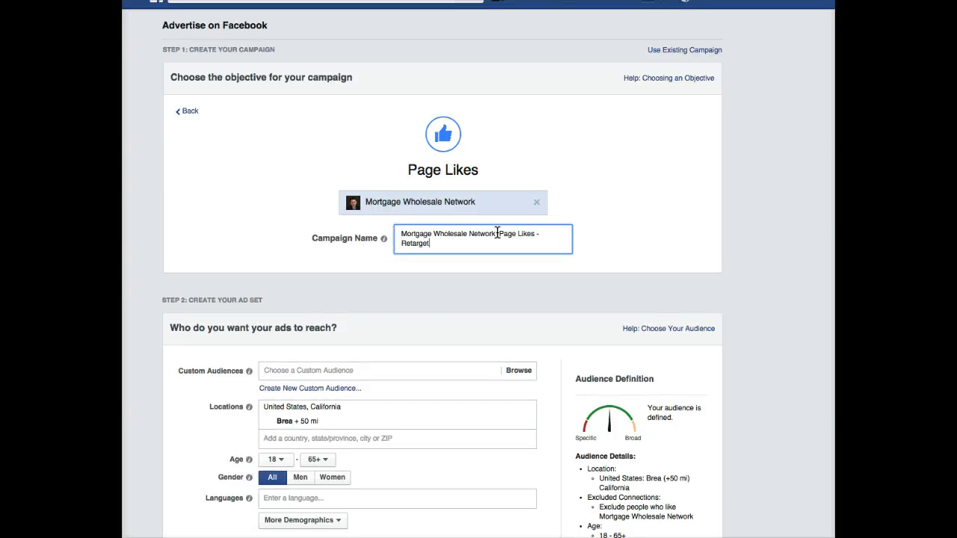
text(ing)
Step: Remove Brea from the locations and add the Foreclosure List Optins custom audience
scroll(384, 380, down, 3)
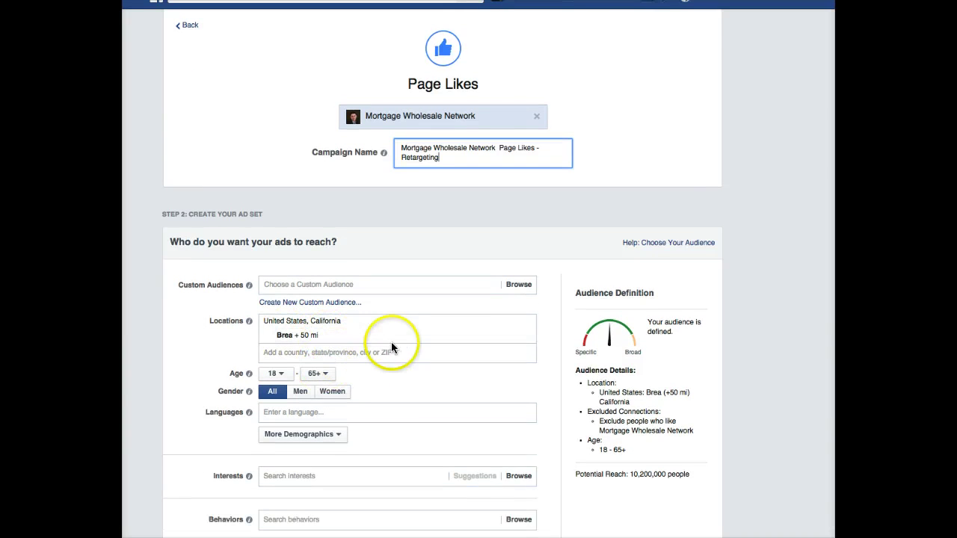
click(526, 335)
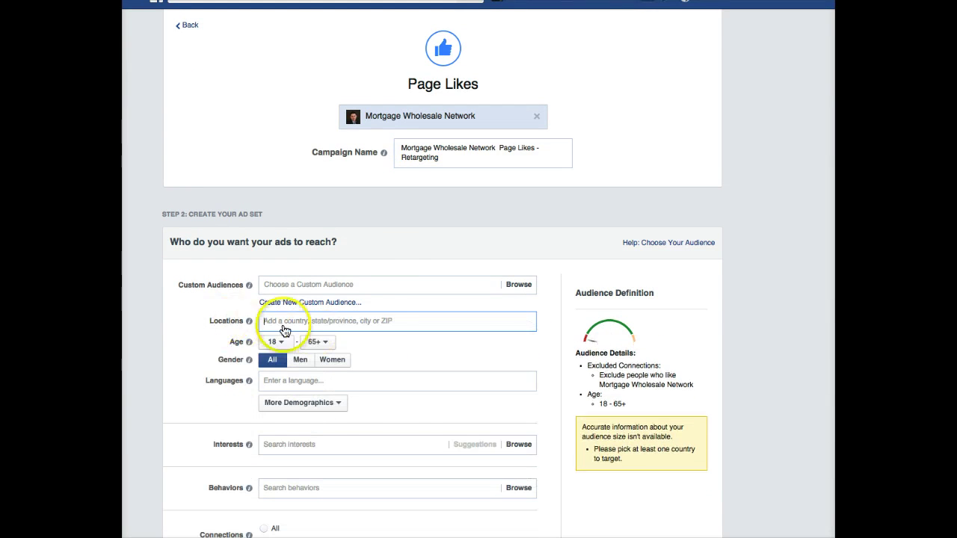
click(282, 289)
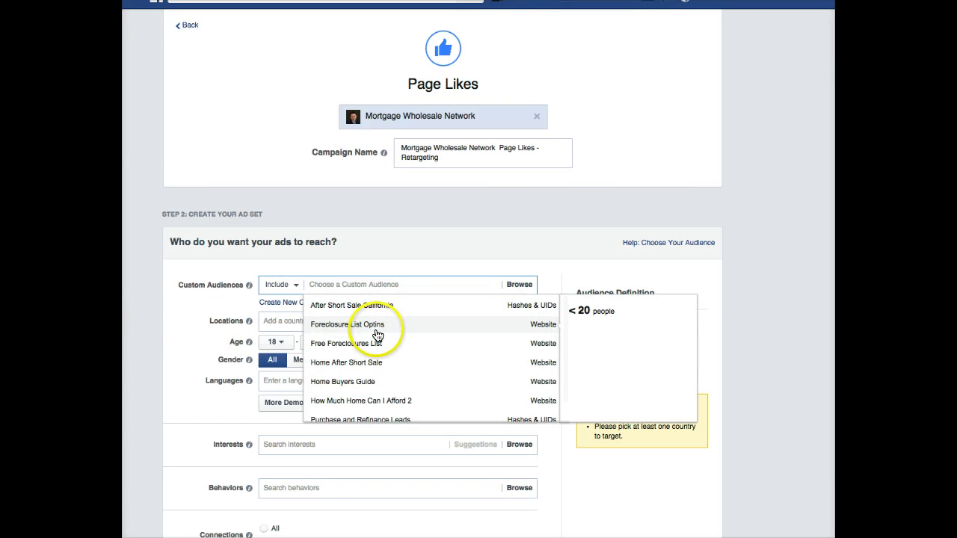
click(361, 327)
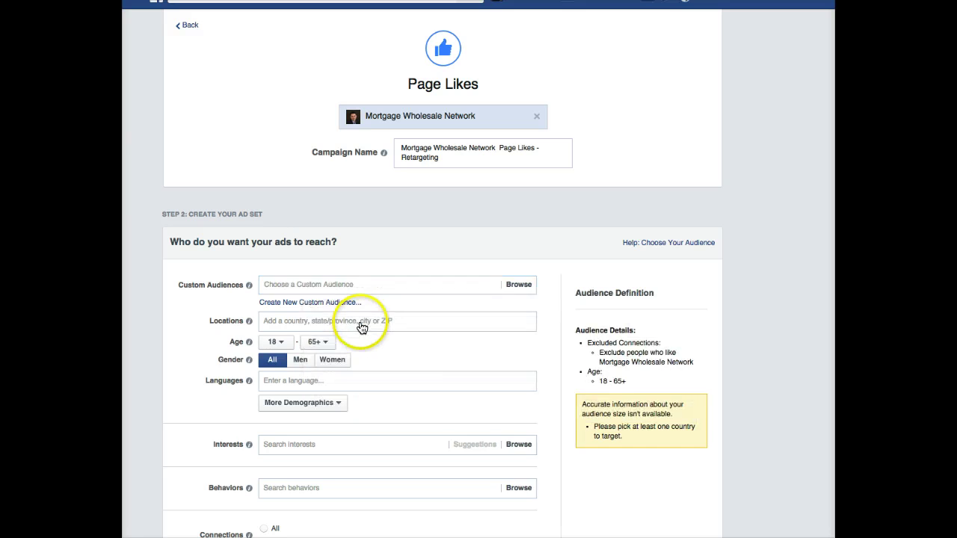
scroll(739, 320, down, 3)
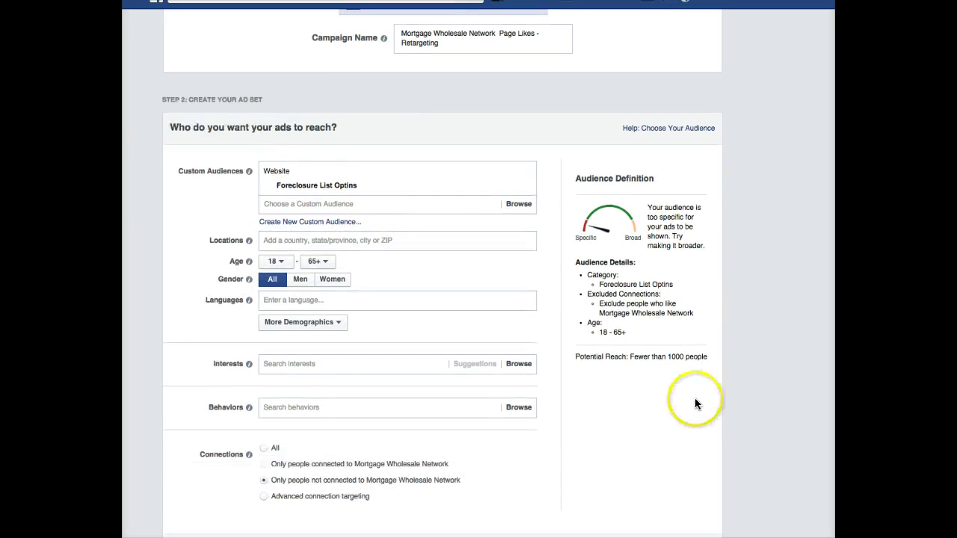
drag(708, 357, 641, 359)
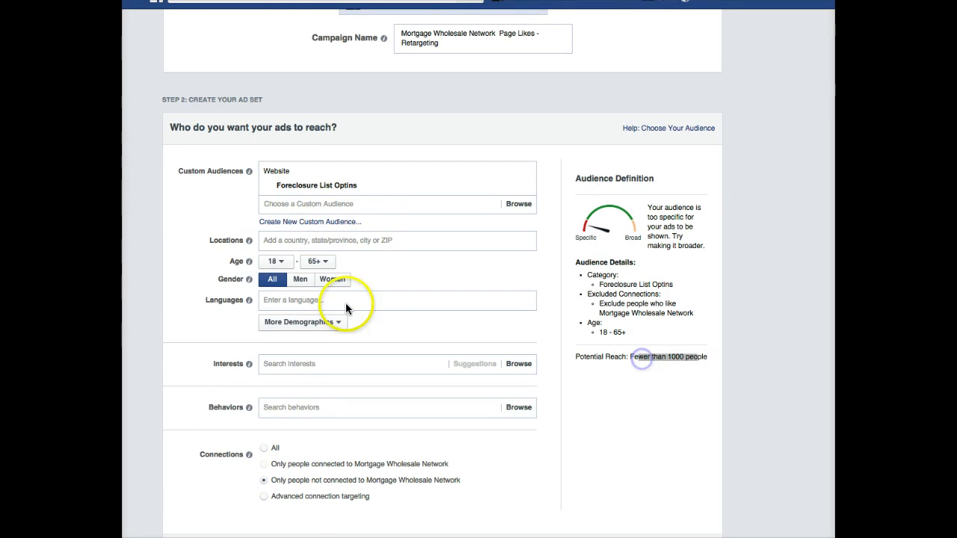
scroll(338, 314, down, 6)
scroll(337, 284, up, 10)
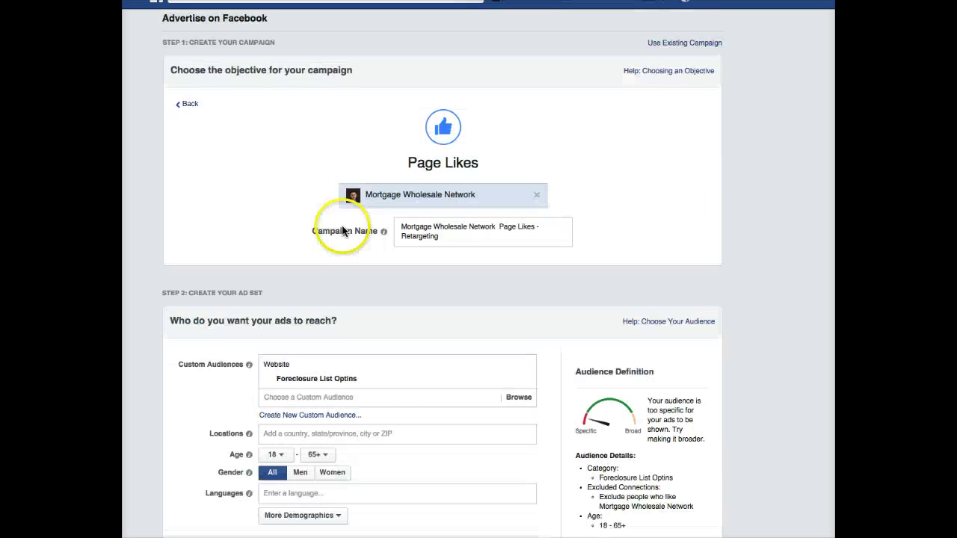
scroll(342, 254, down, 8)
scroll(369, 353, down, 7)
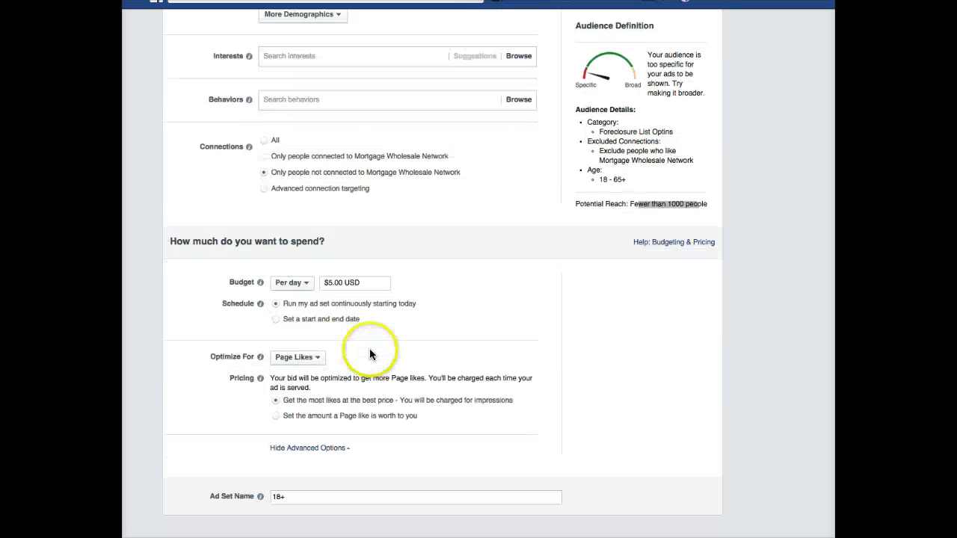
click(332, 250)
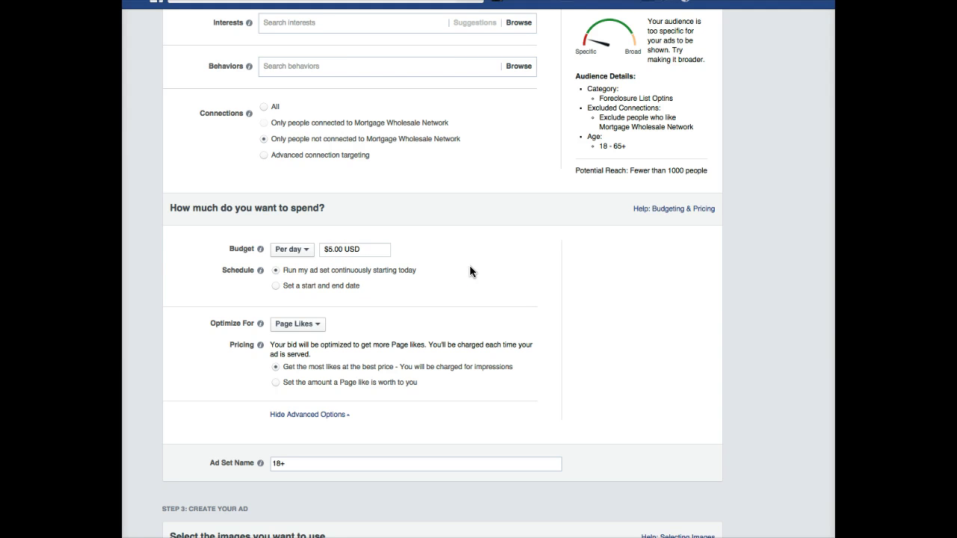
click(348, 255)
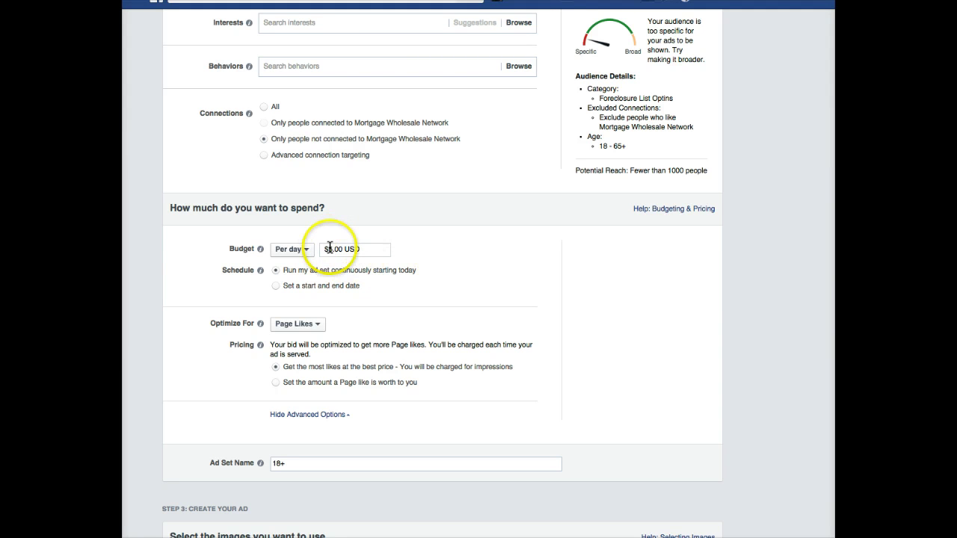
click(534, 299)
scroll(553, 299, up, 3)
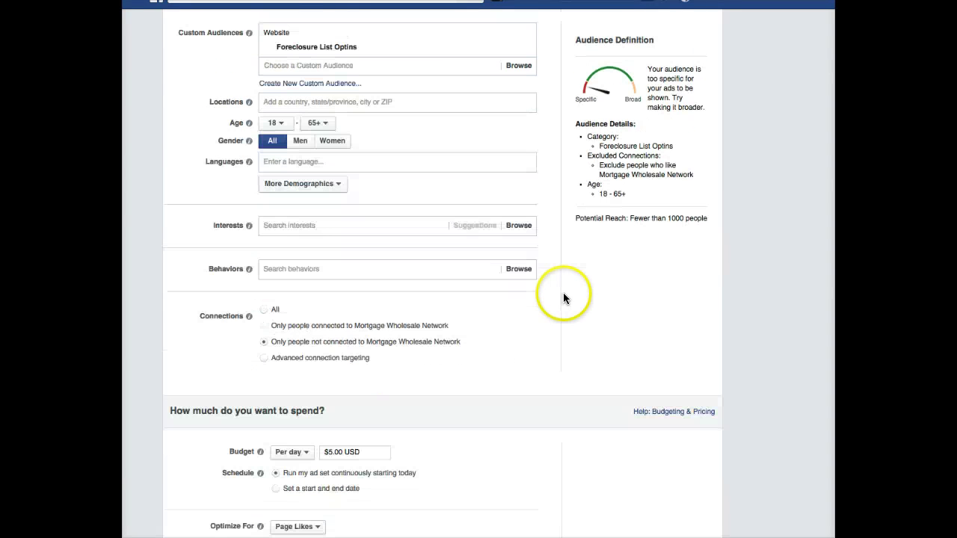
scroll(561, 293, down, 1)
scroll(552, 303, up, 2)
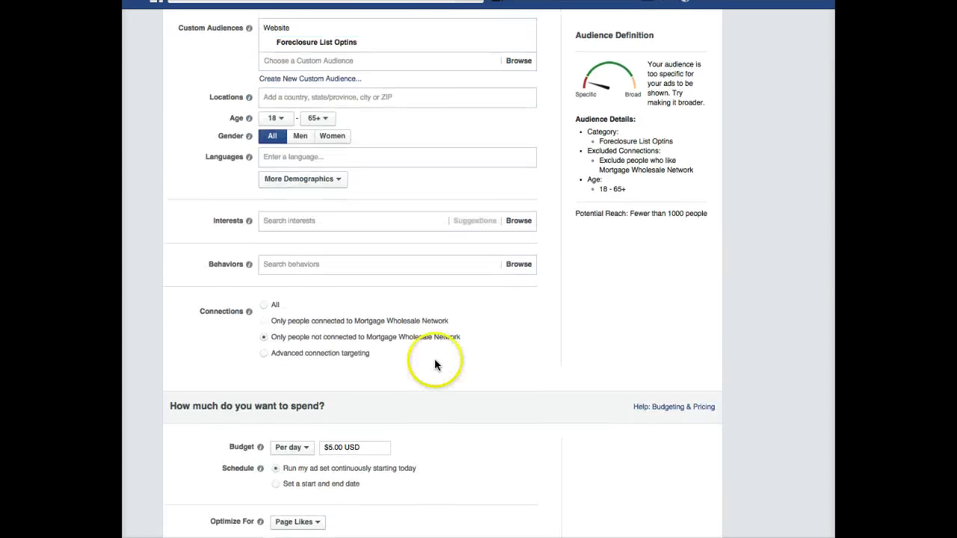
click(282, 358)
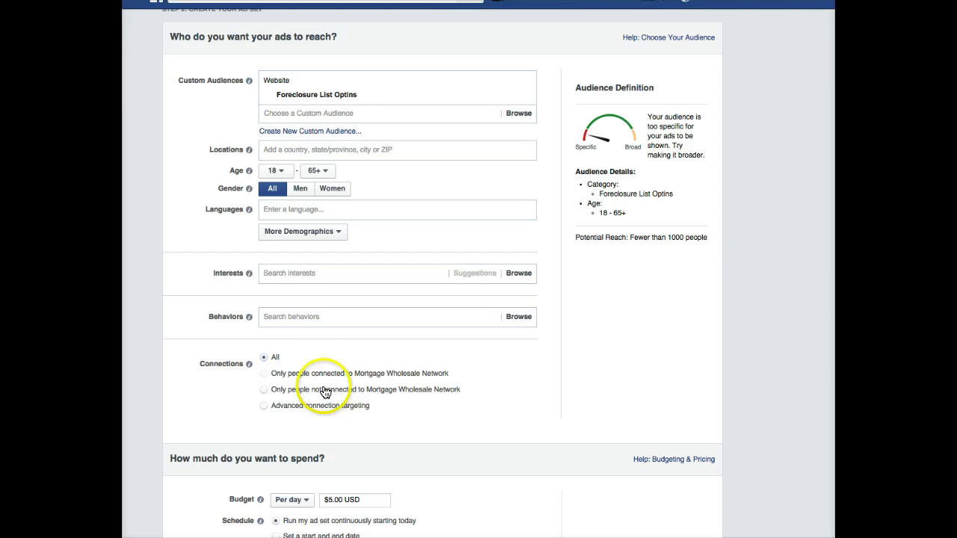
scroll(454, 426, up, 3)
scroll(351, 351, down, 3)
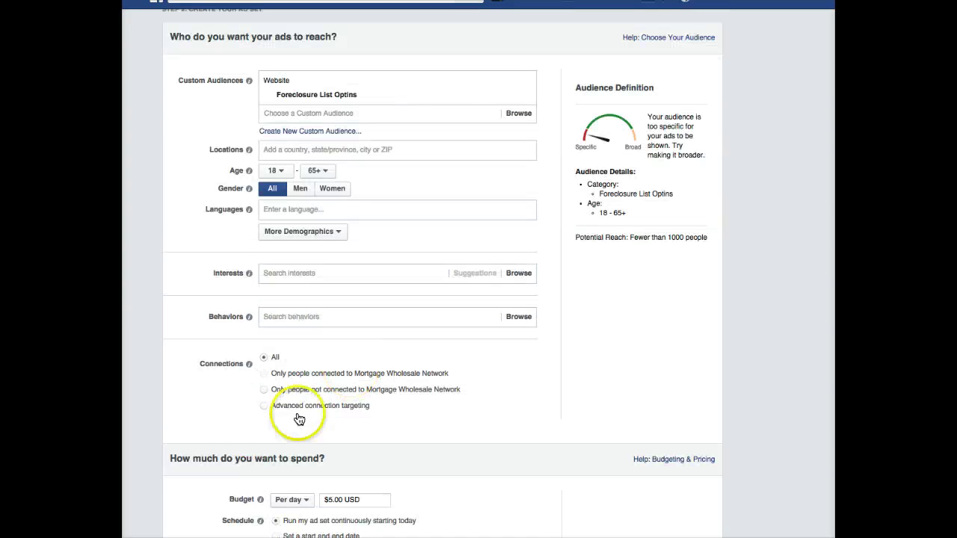
click(265, 389)
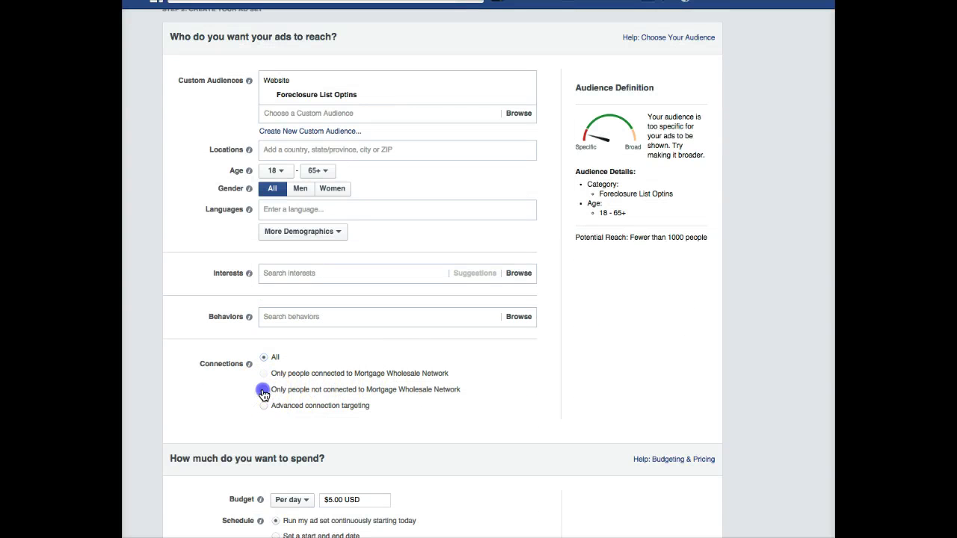
drag(470, 396, 272, 394)
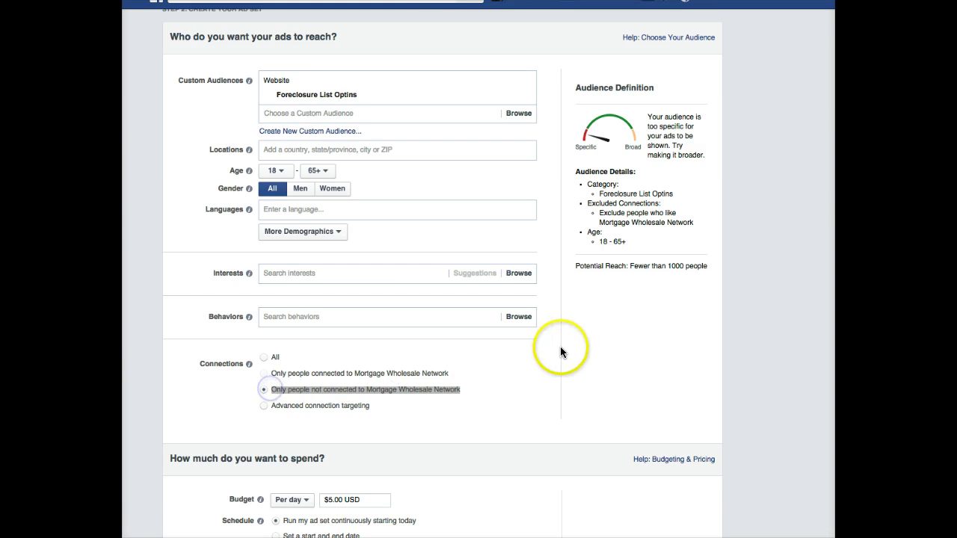
scroll(561, 350, up, 2)
scroll(566, 355, down, 2)
scroll(565, 352, up, 3)
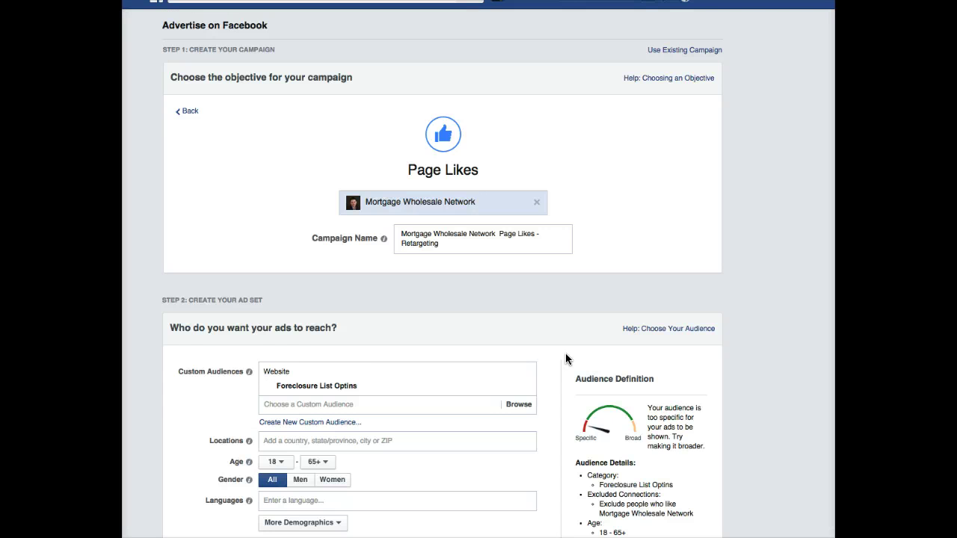
scroll(566, 353, down, 8)
scroll(565, 352, down, 6)
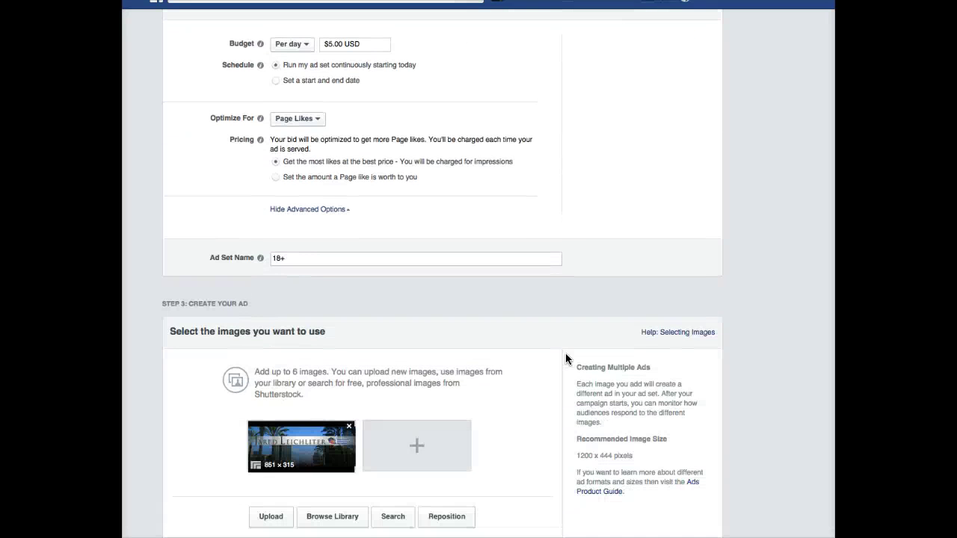
Step: Review the ad text and preview, then place the Page Likes order
click(639, 418)
scroll(678, 412, down, 2)
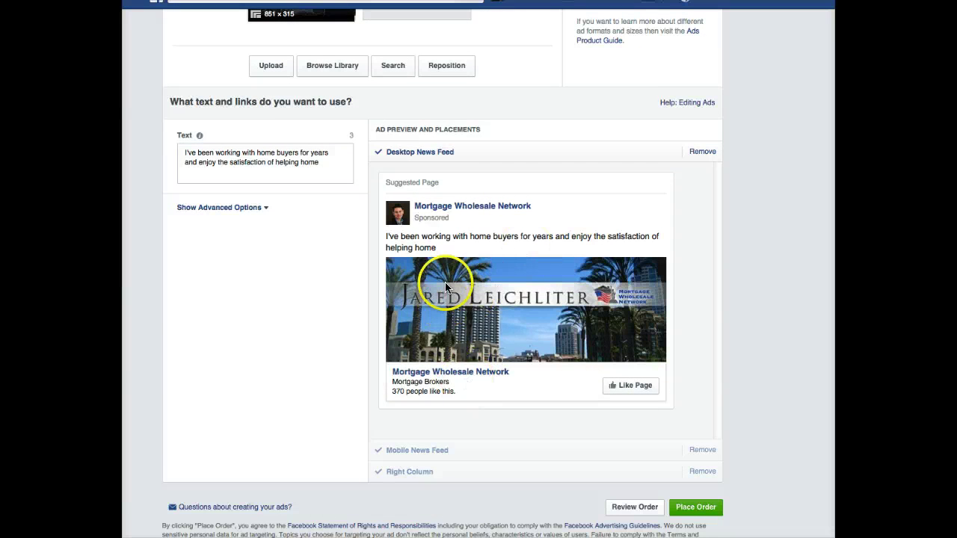
scroll(517, 288, down, 1)
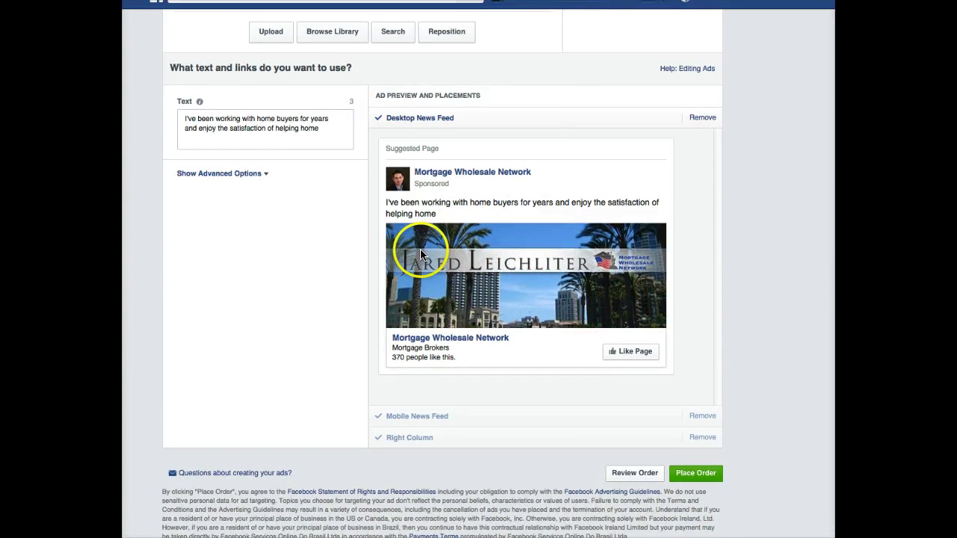
scroll(572, 278, up, 4)
scroll(558, 312, down, 5)
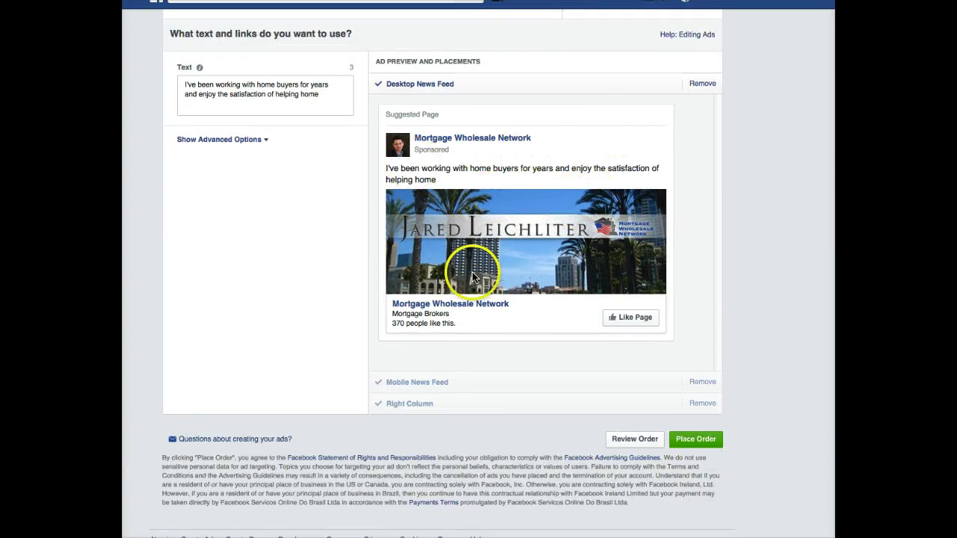
scroll(266, 179, up, 1)
scroll(438, 243, down, 1)
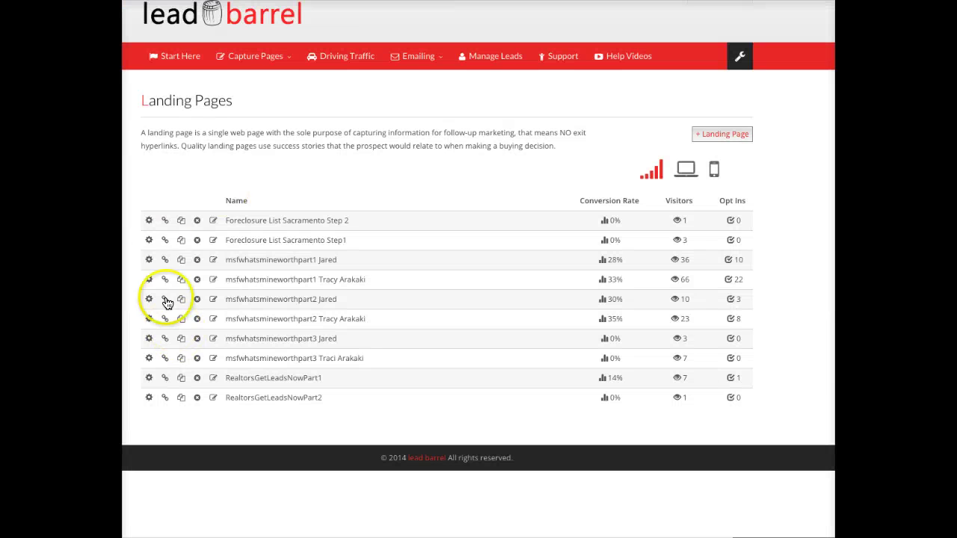
Step: Preview the landing page and highlight its Check All The Apply heading
click(164, 259)
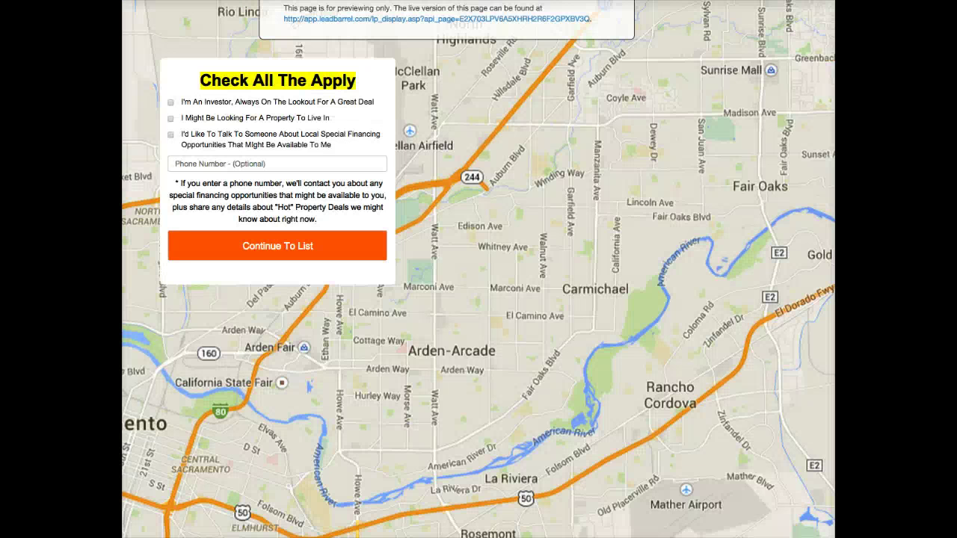
drag(181, 75, 299, 282)
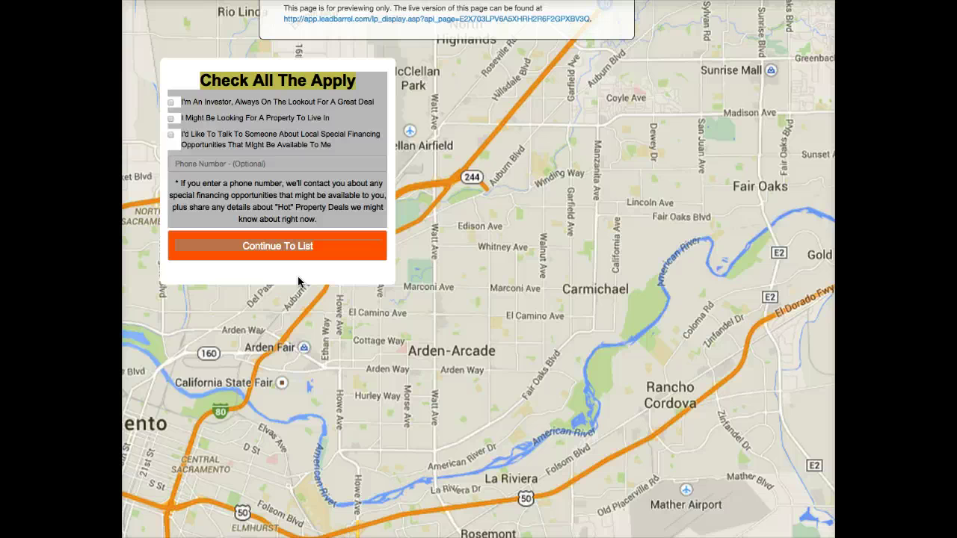
click(294, 260)
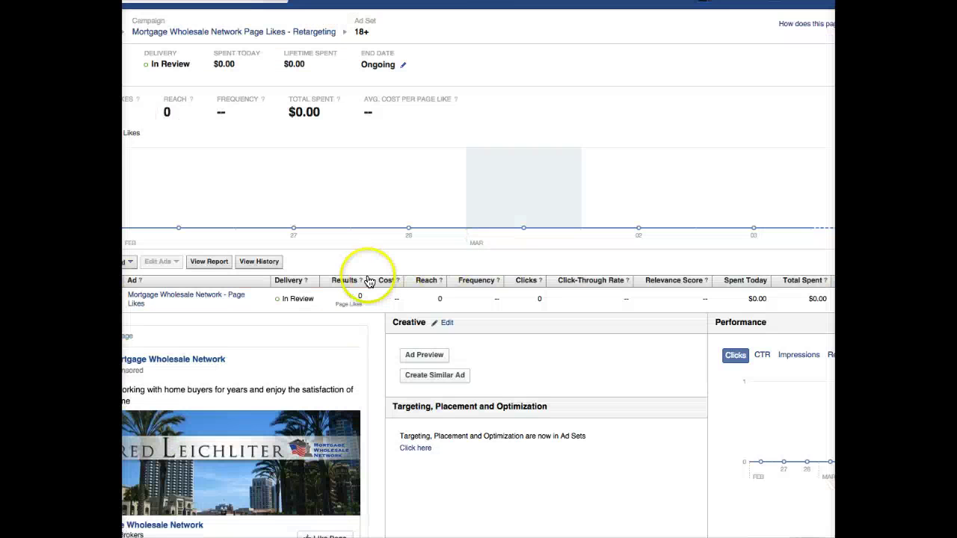
scroll(367, 271, down, 2)
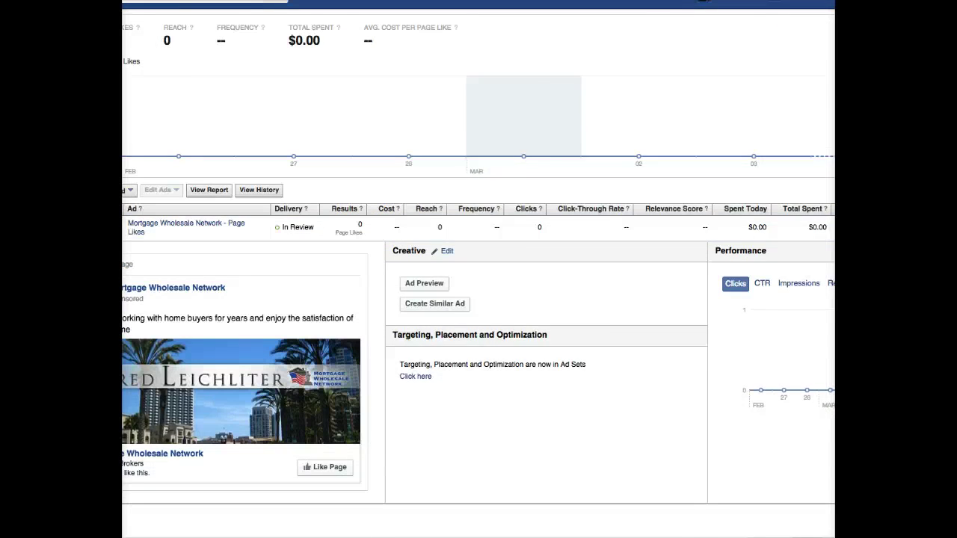
scroll(479, 299, left, 3)
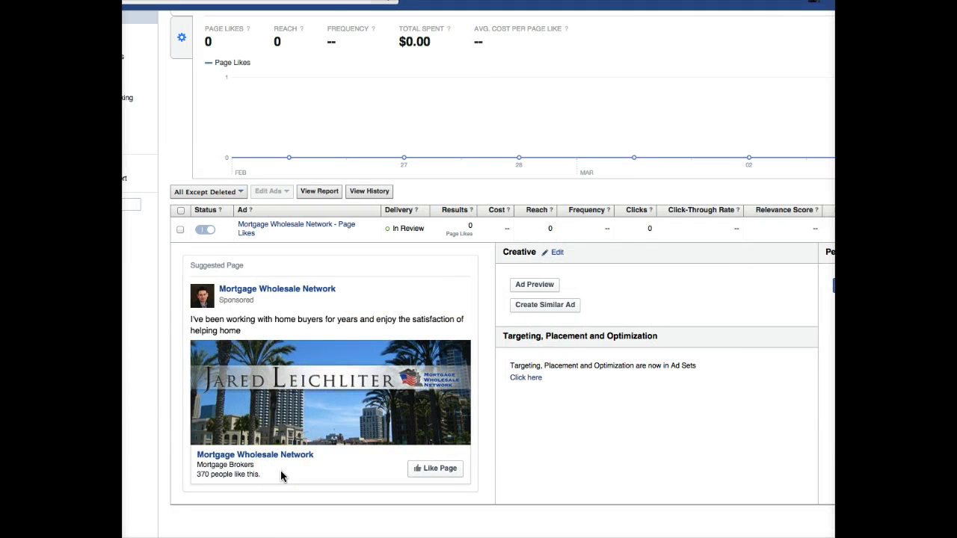
scroll(378, 457, up, 2)
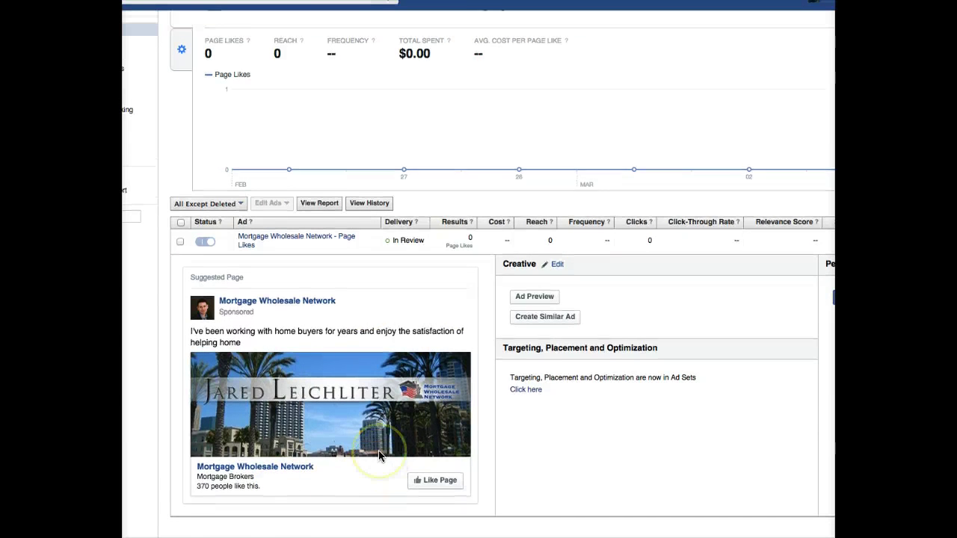
scroll(378, 457, down, 2)
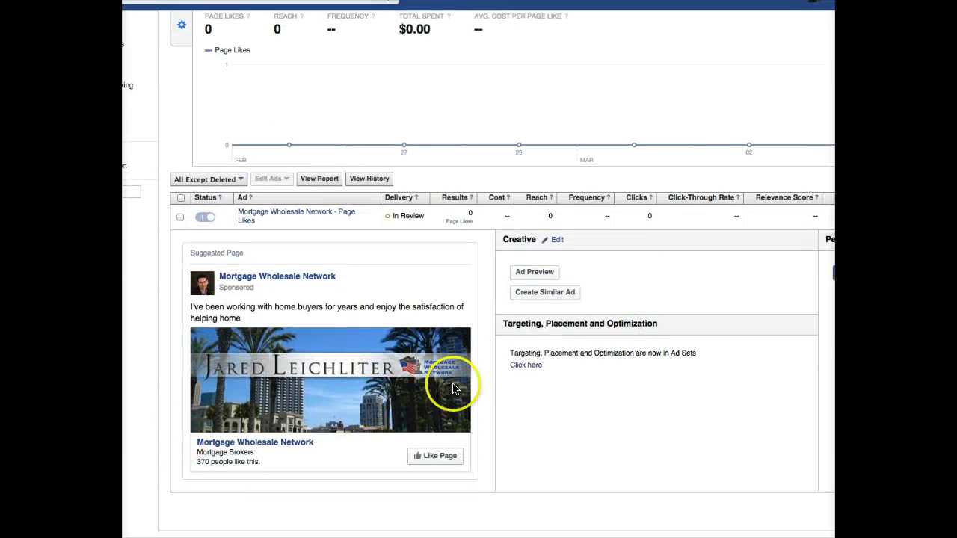
scroll(608, 448, up, 3)
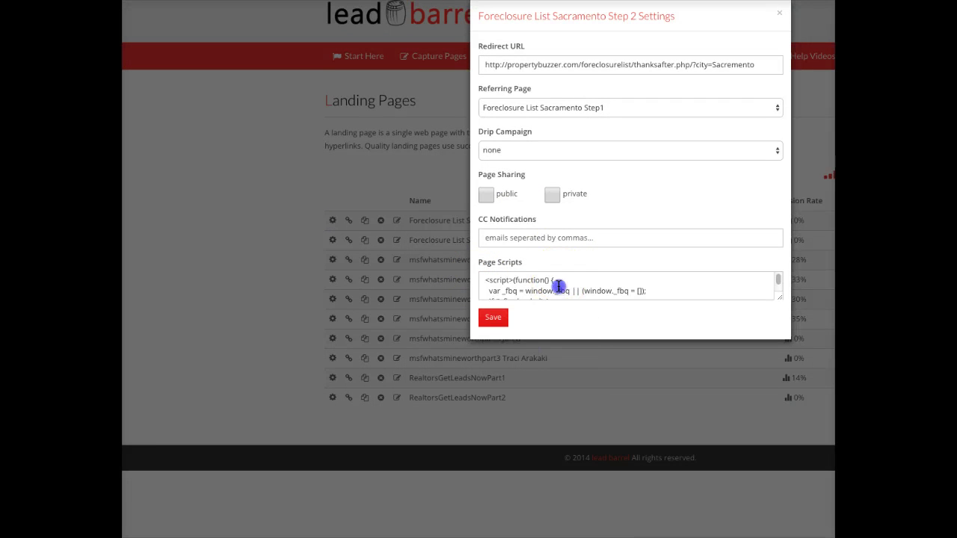
Step: Click into the Step 2 Page Scripts box to check the saved pixel code
click(555, 285)
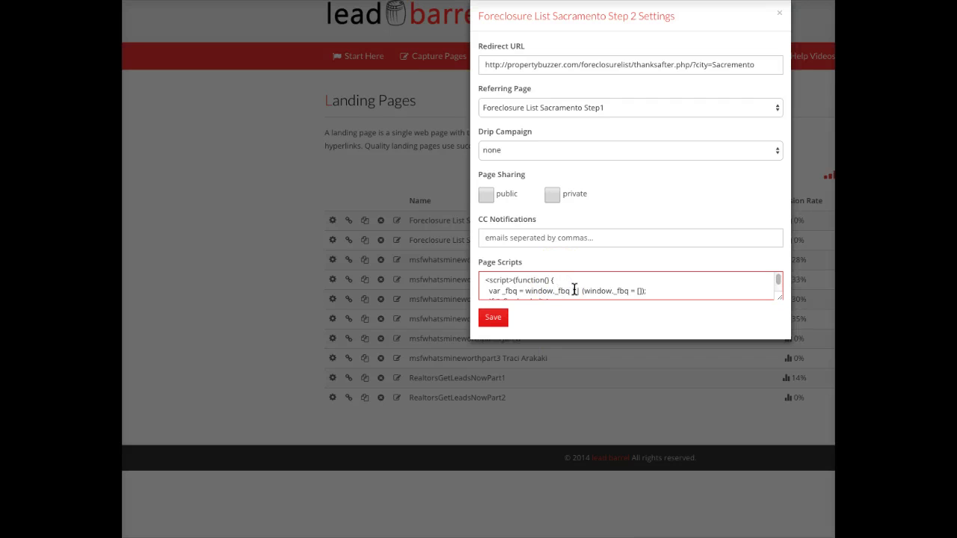